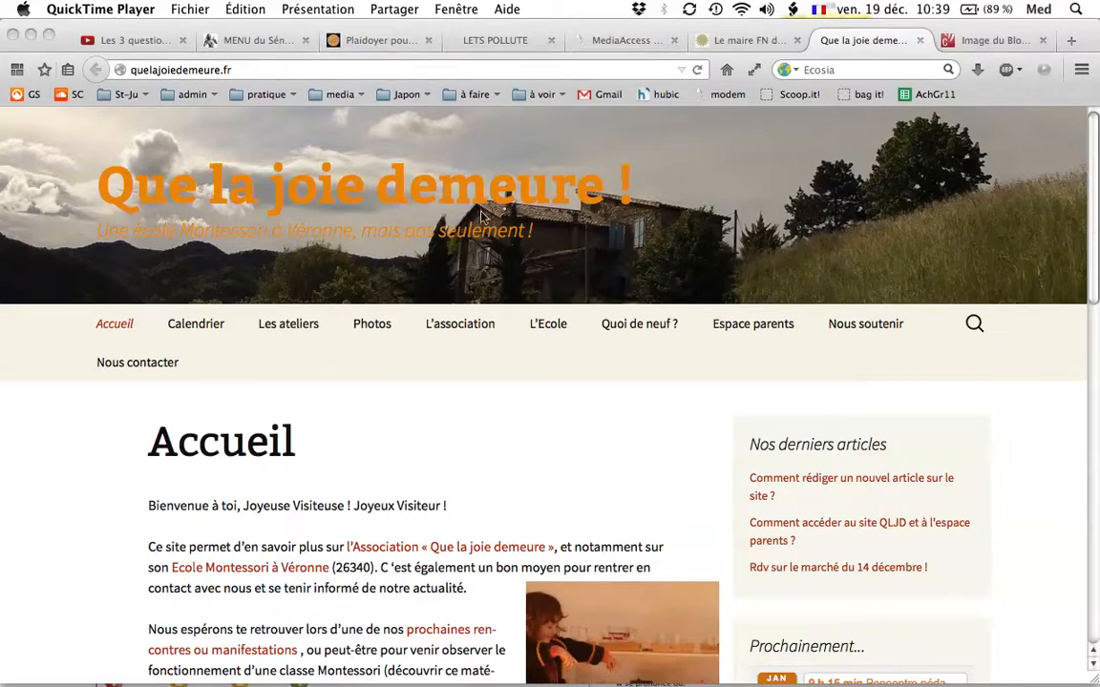
Open the site's login page from the Méta links at the end of the home page.
scroll(621, 317, "down", 2)
scroll(621, 317, "down", 15)
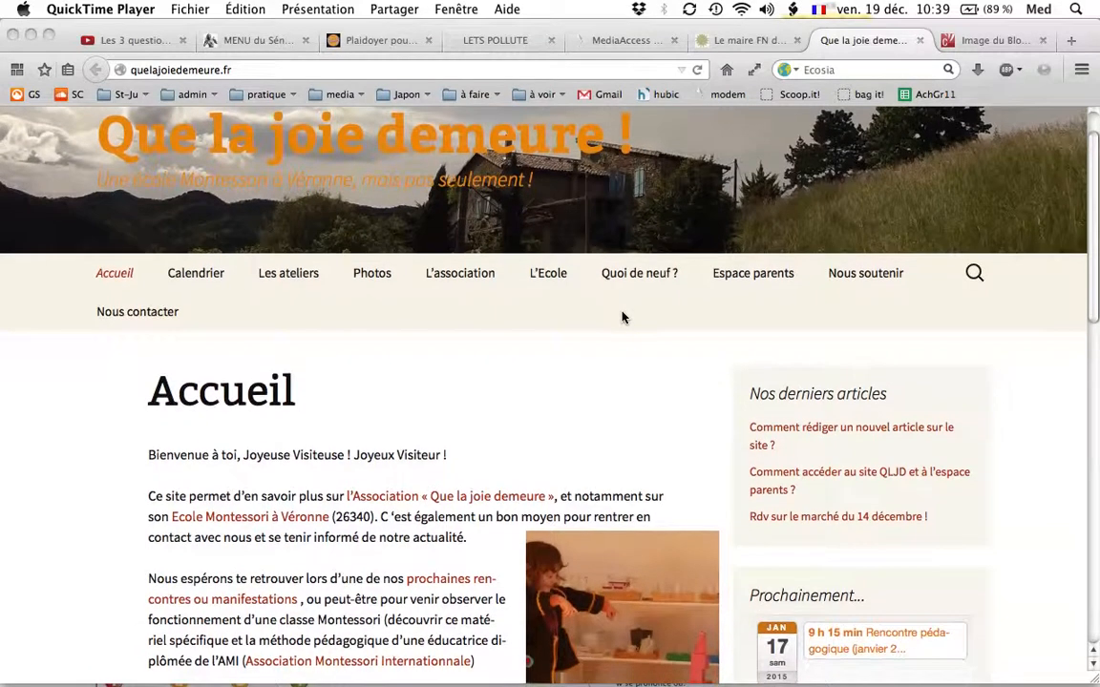
scroll(621, 317, "down", 4)
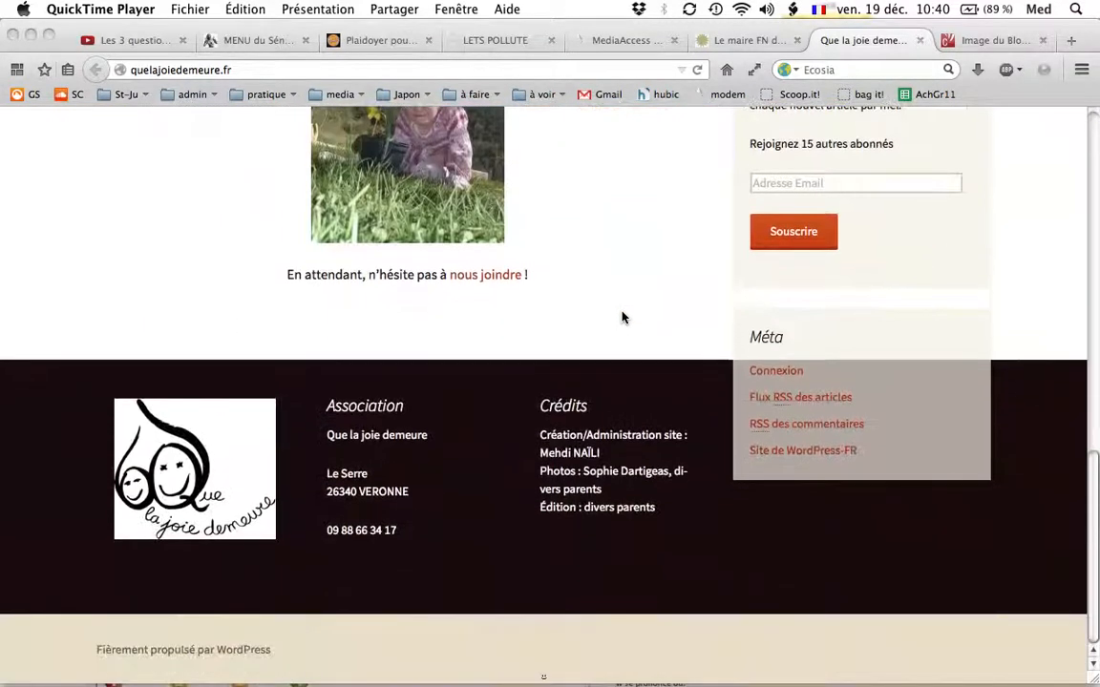
left_click(789, 373)
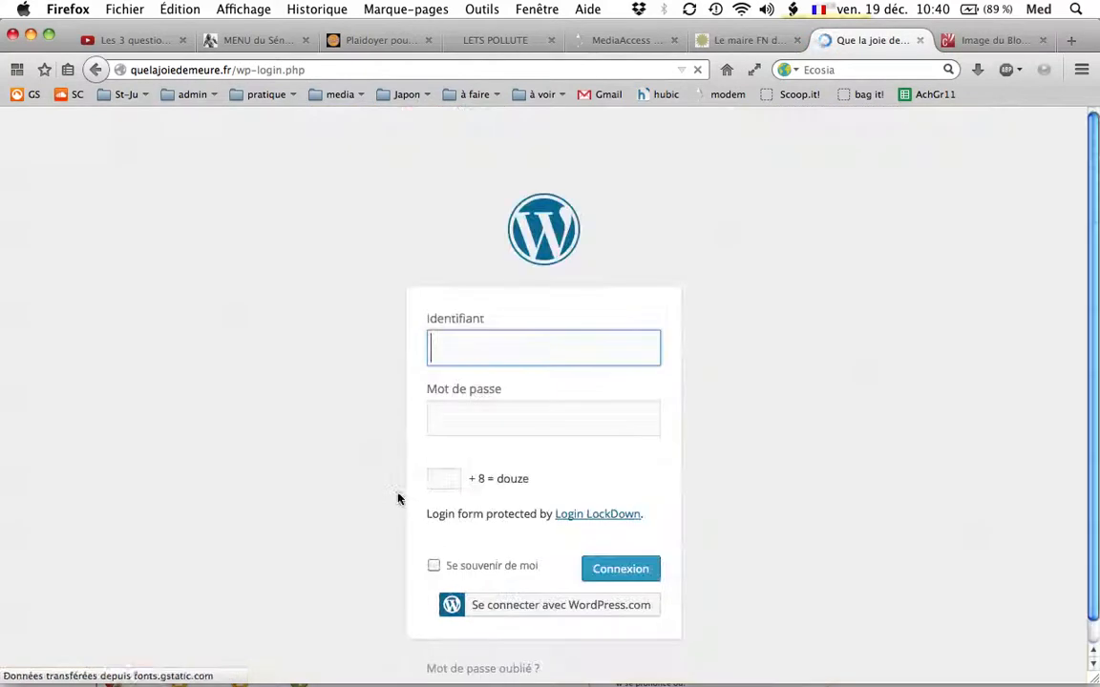
Log in with the username and account password, answering the arithmetic check with 4.
type("mehdi")
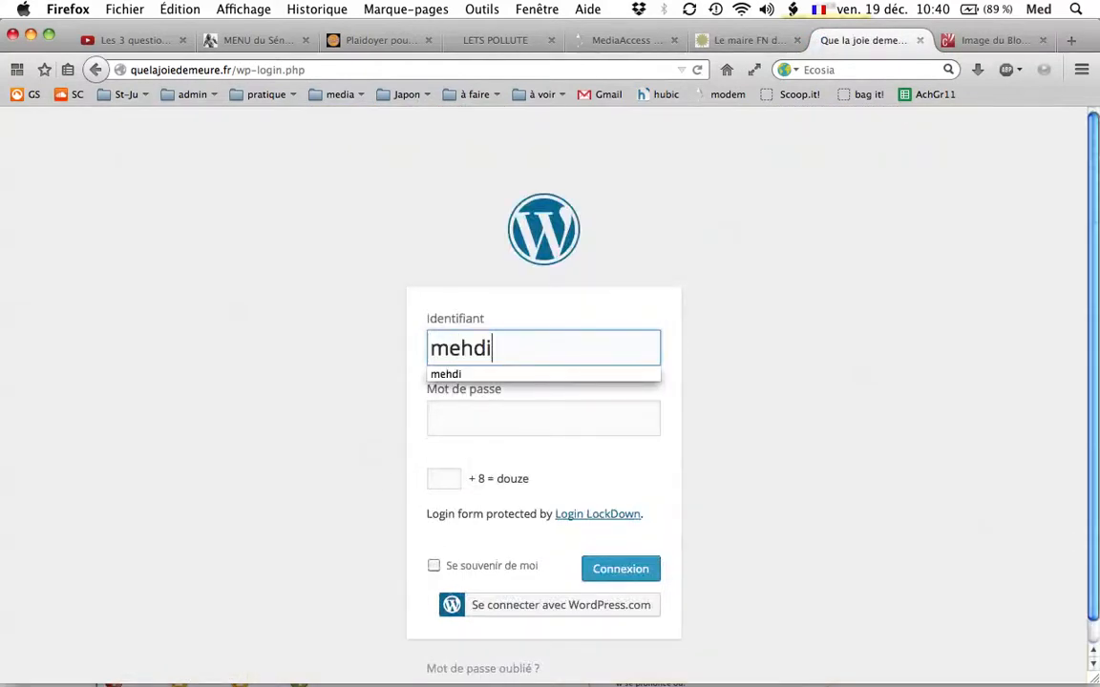
key("Tab")
type("*********")
left_click(435, 479)
type("4")
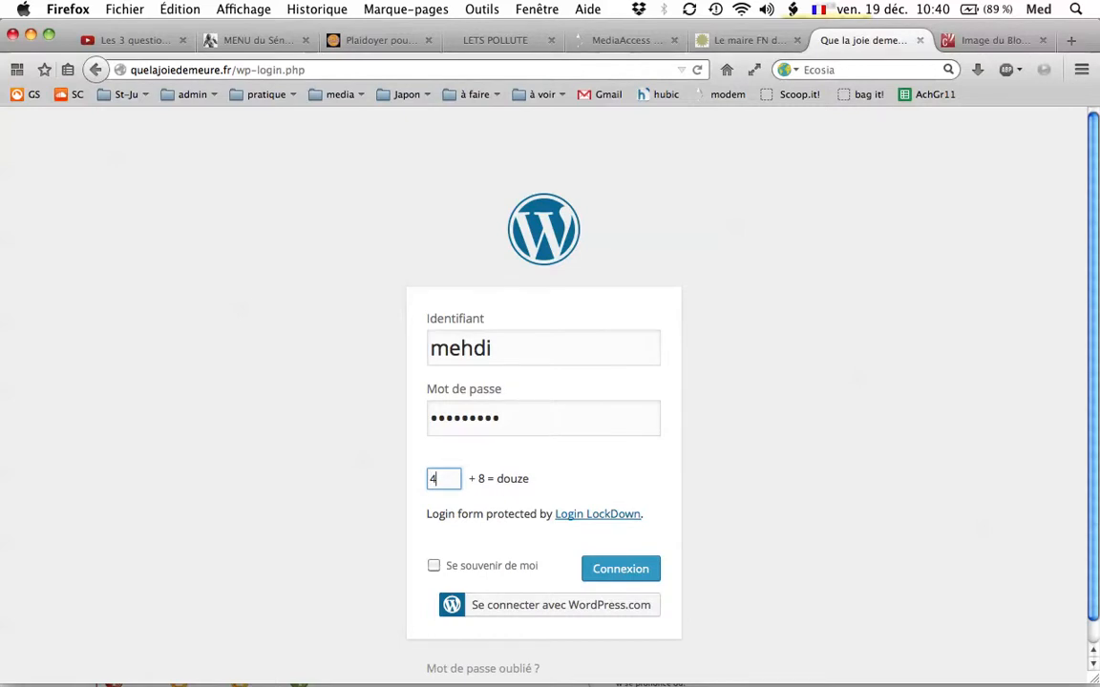
left_click(615, 580)
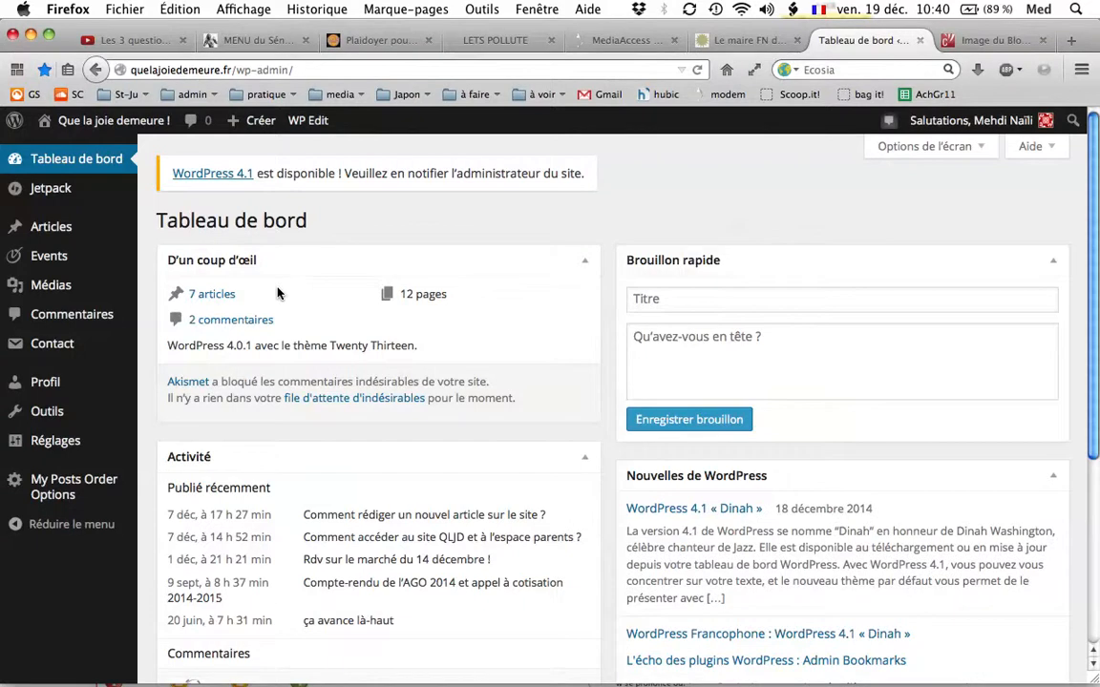
Start a new event from the WordPress dashboard.
mouse_move(69, 227)
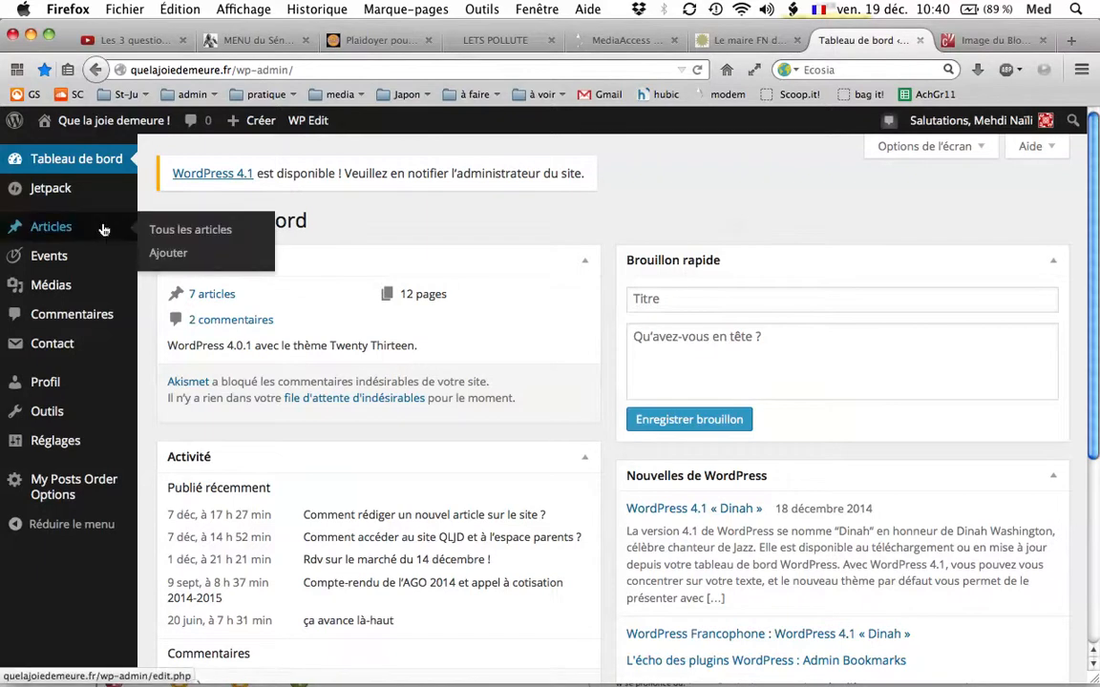
mouse_move(55, 259)
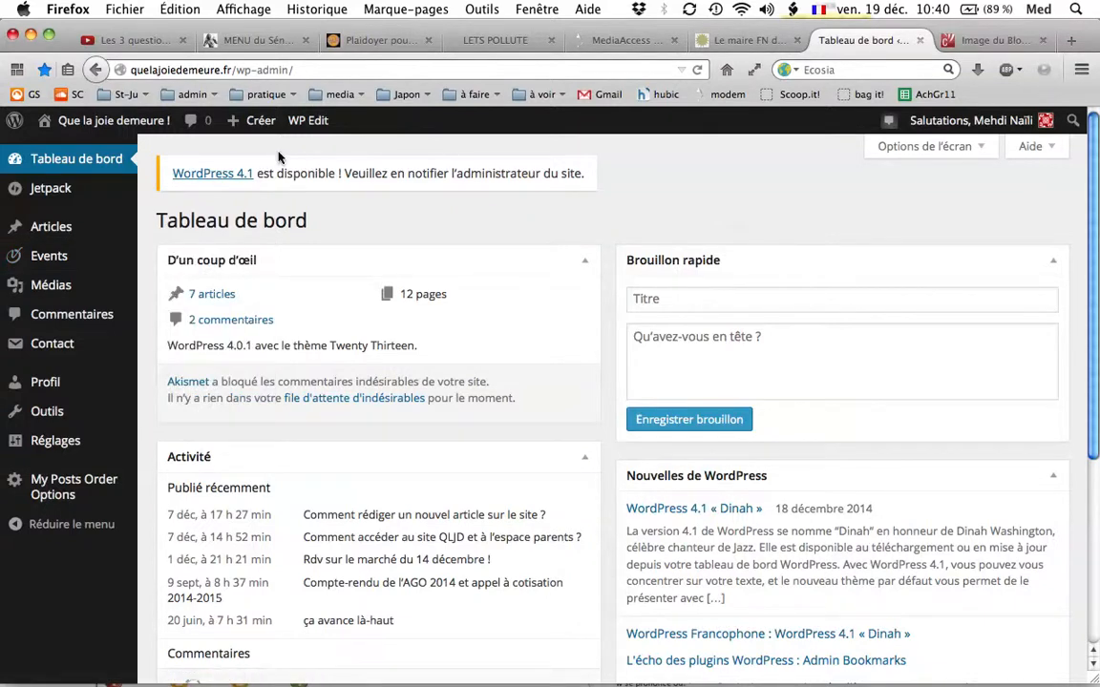
mouse_move(264, 135)
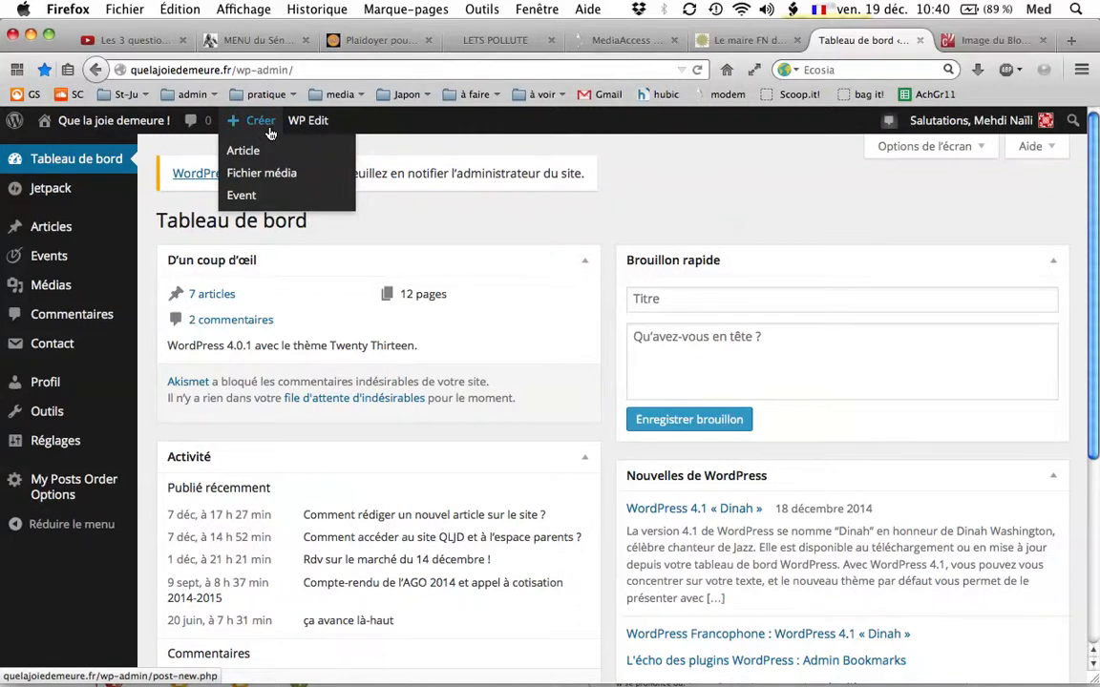
left_click(256, 197)
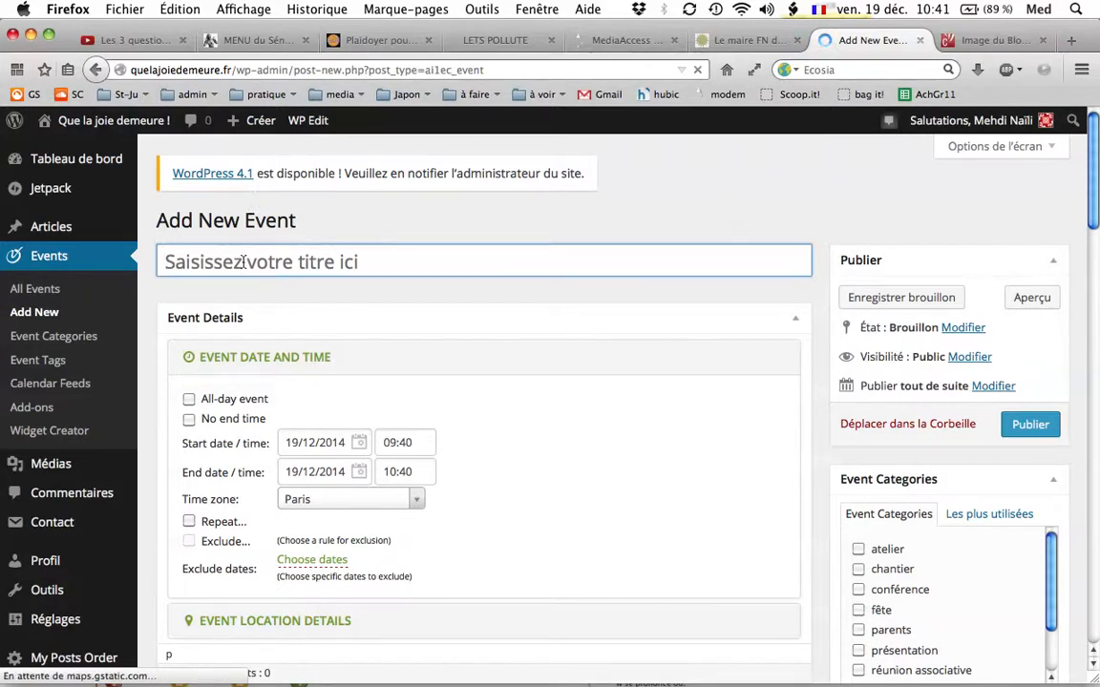
Switch to Thunderbird, highlight the cleaning-morning passage in the "repas de noel + menage" message, and return to the event form in Firefox.
mouse_move(2, 6)
left_click(221, 531)
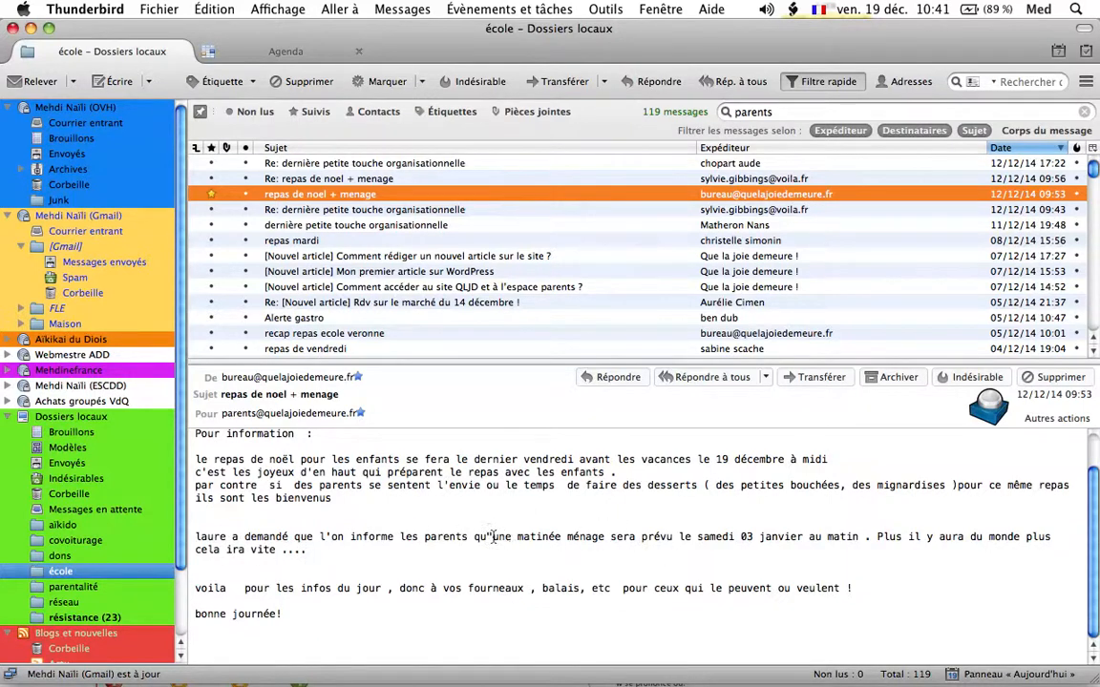
left_click_drag(494, 536, 503, 575)
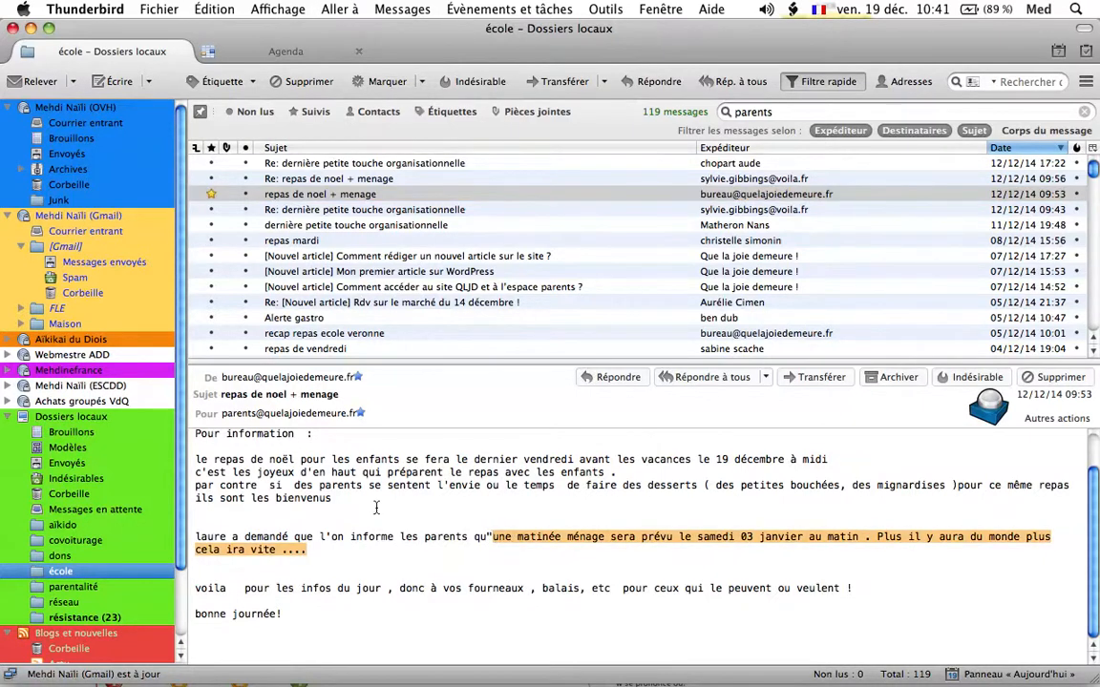
key("F8")
left_click(186, 224)
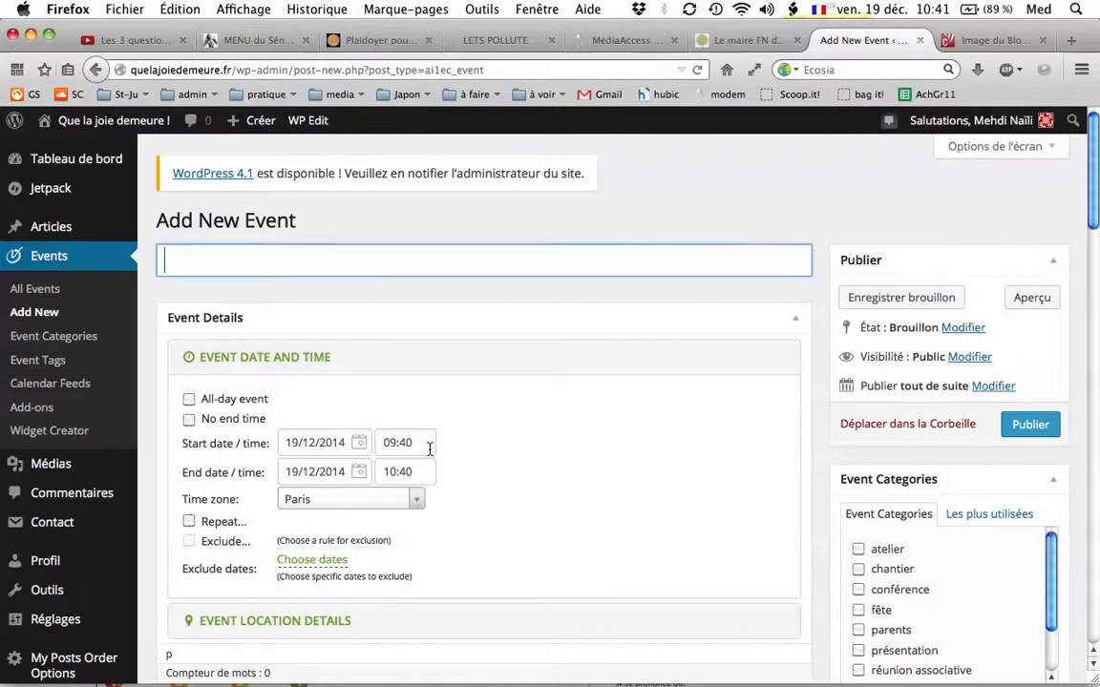
Title the new event "Ménage à l'école !".
type("Ménage à l'école !")
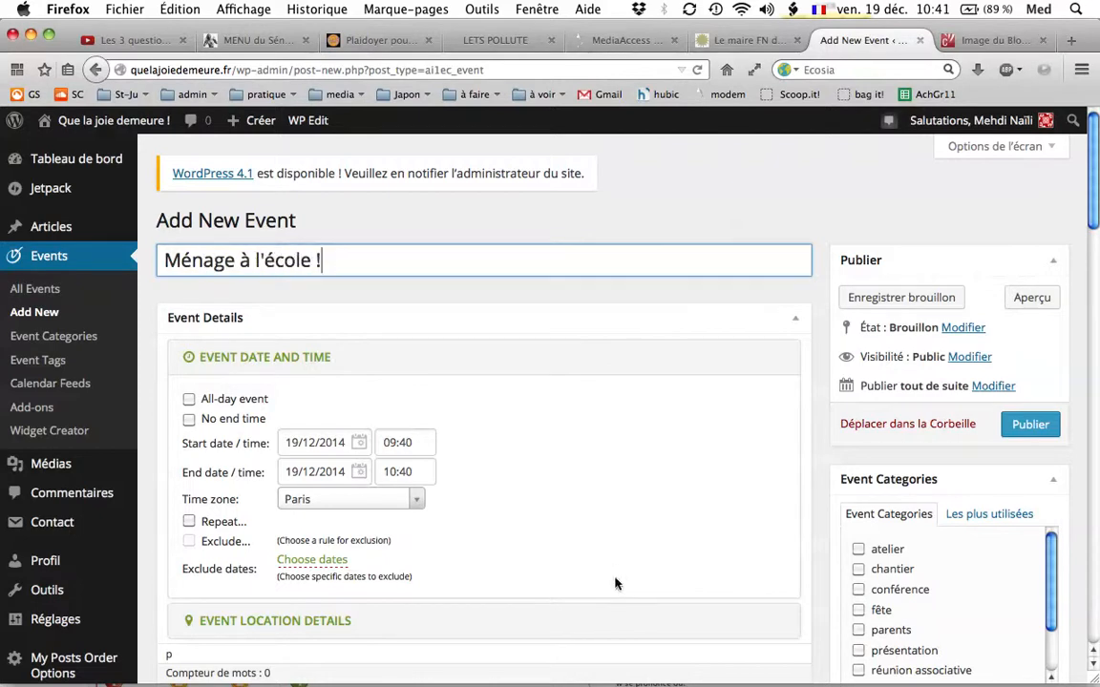
Set the event's start to 3 January 2015 at 09:00.
scroll(592, 489, "down", 3)
scroll(592, 489, "down", 1)
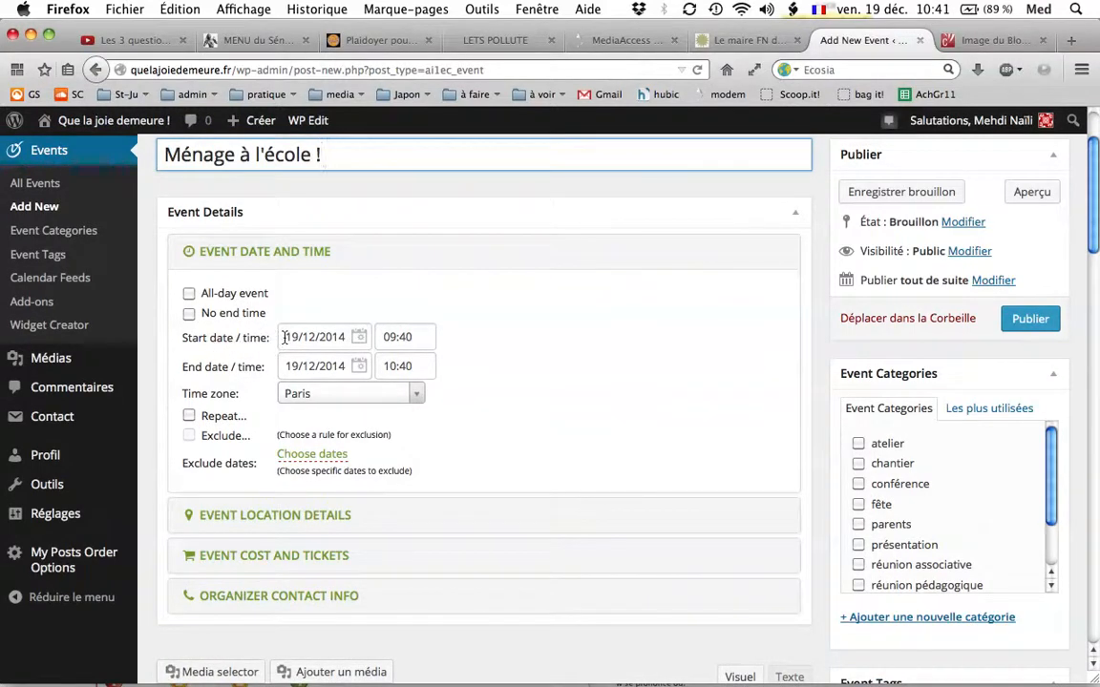
left_click(355, 339)
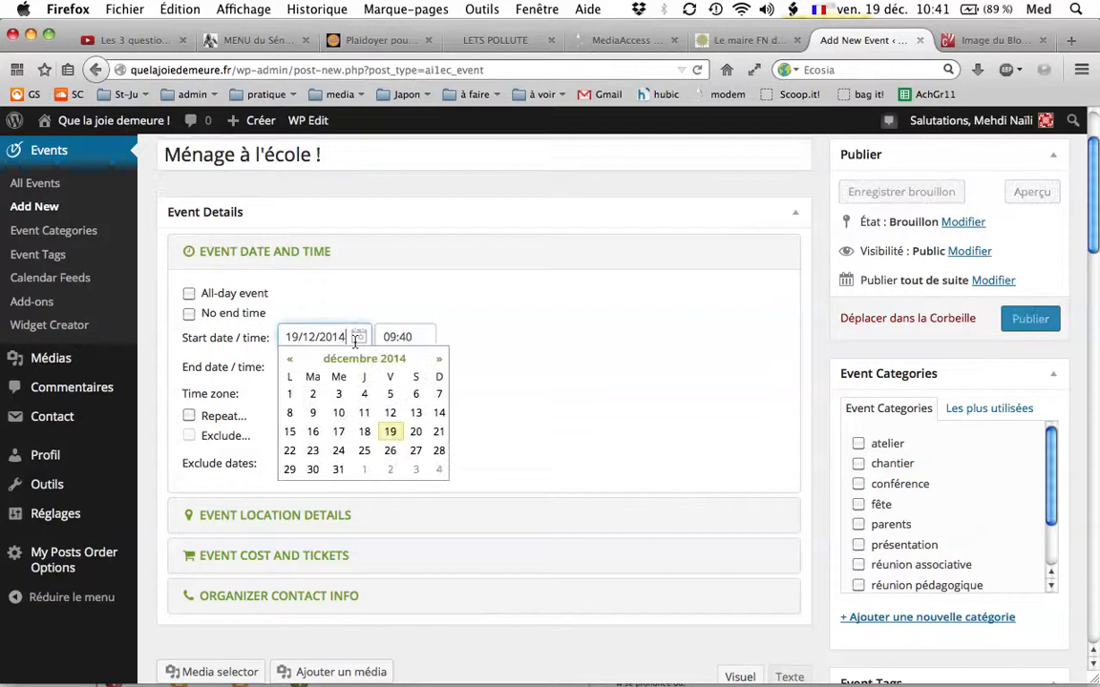
left_click(440, 362)
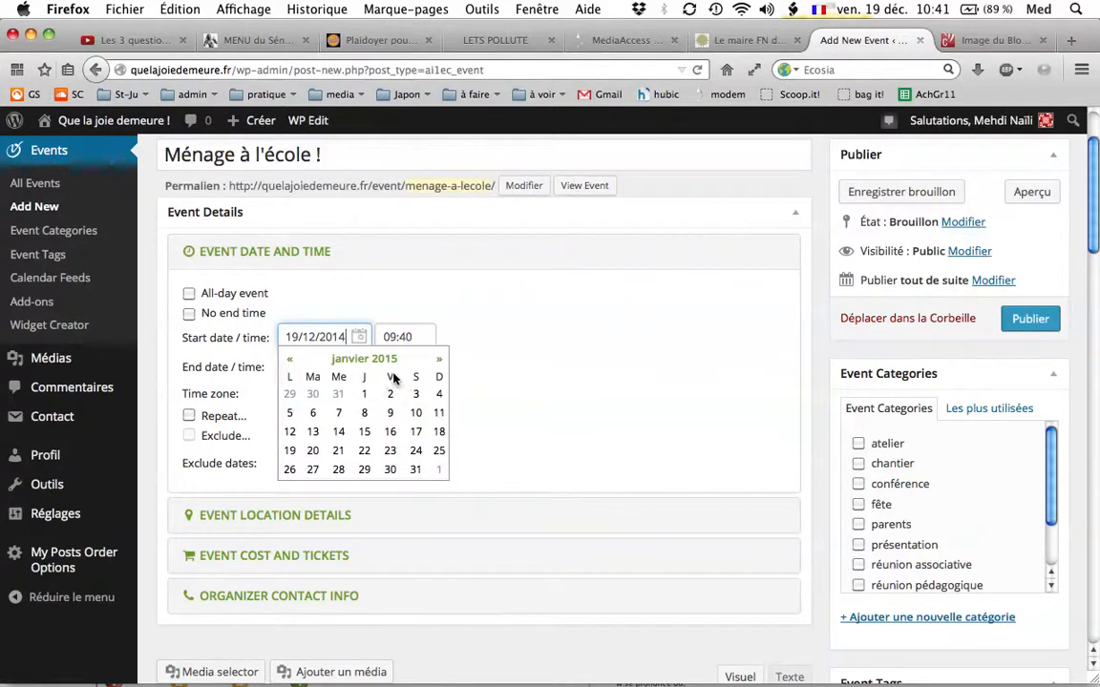
left_click(417, 398)
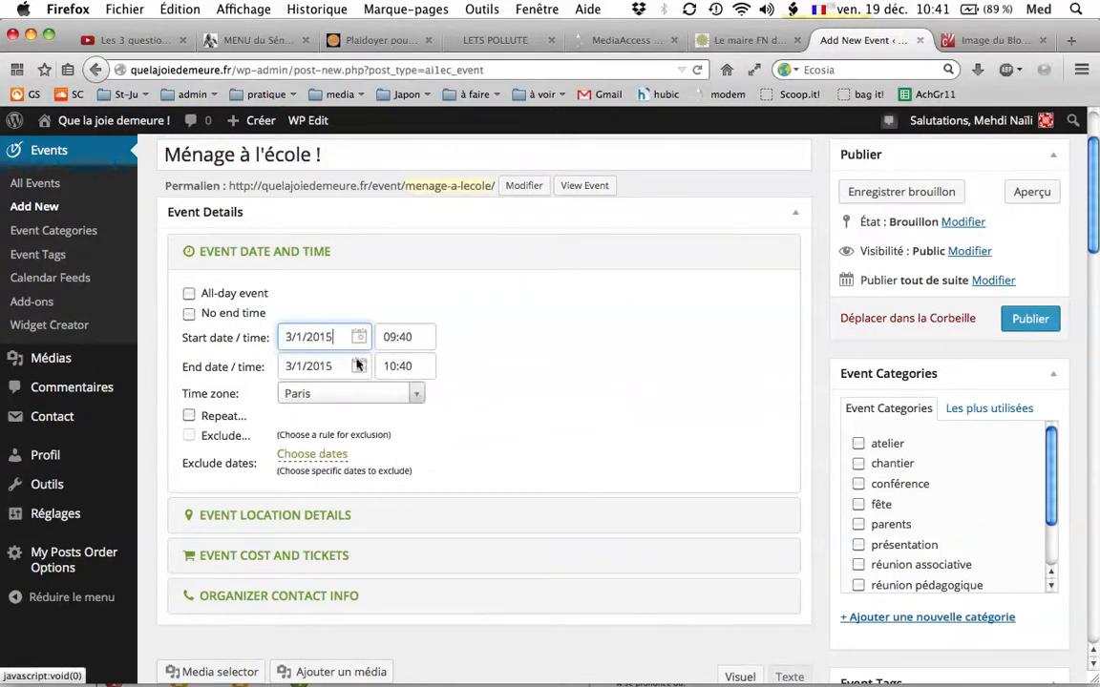
left_click(398, 338)
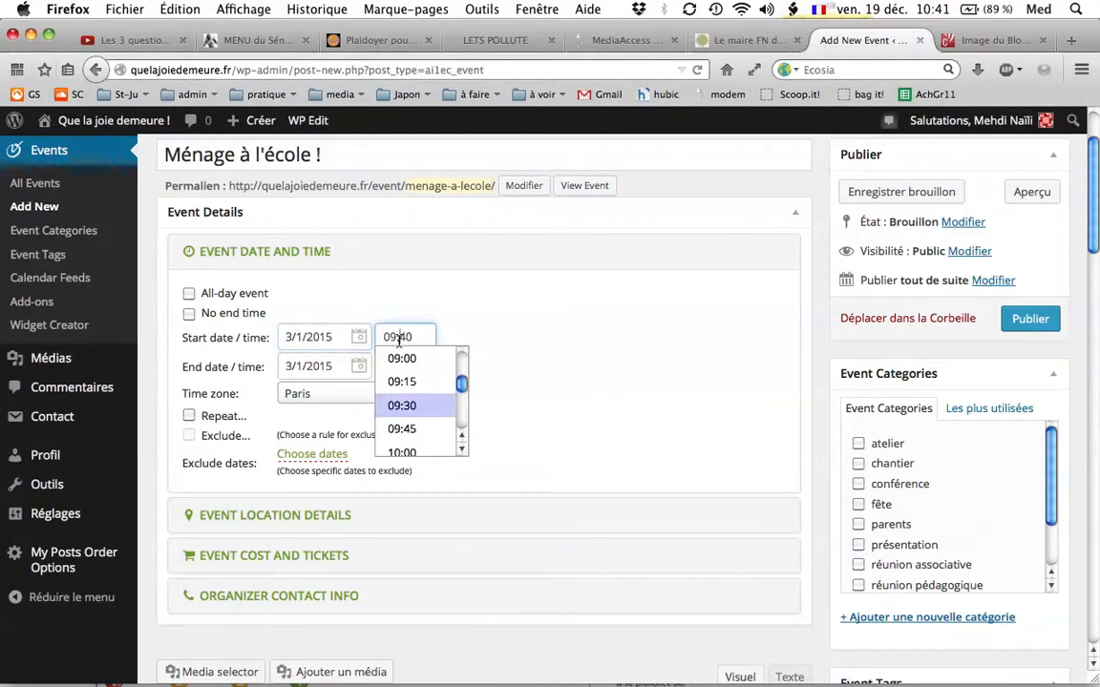
left_click(399, 358)
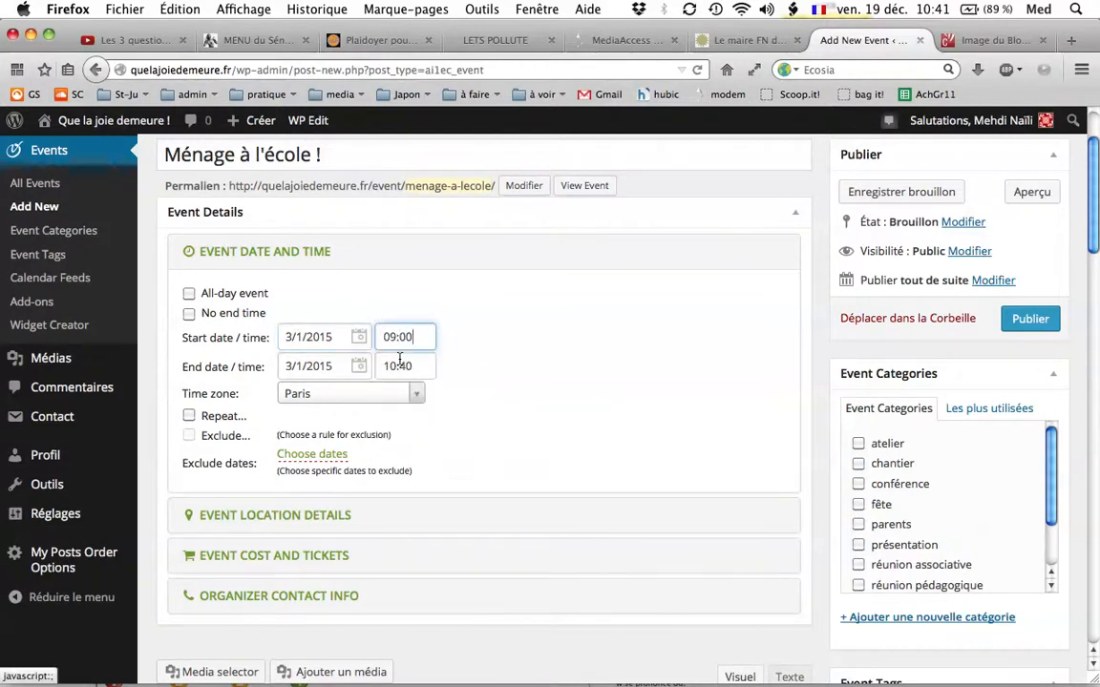
Set the event's end to 3 January 2015 at 12:00.
left_click(323, 366)
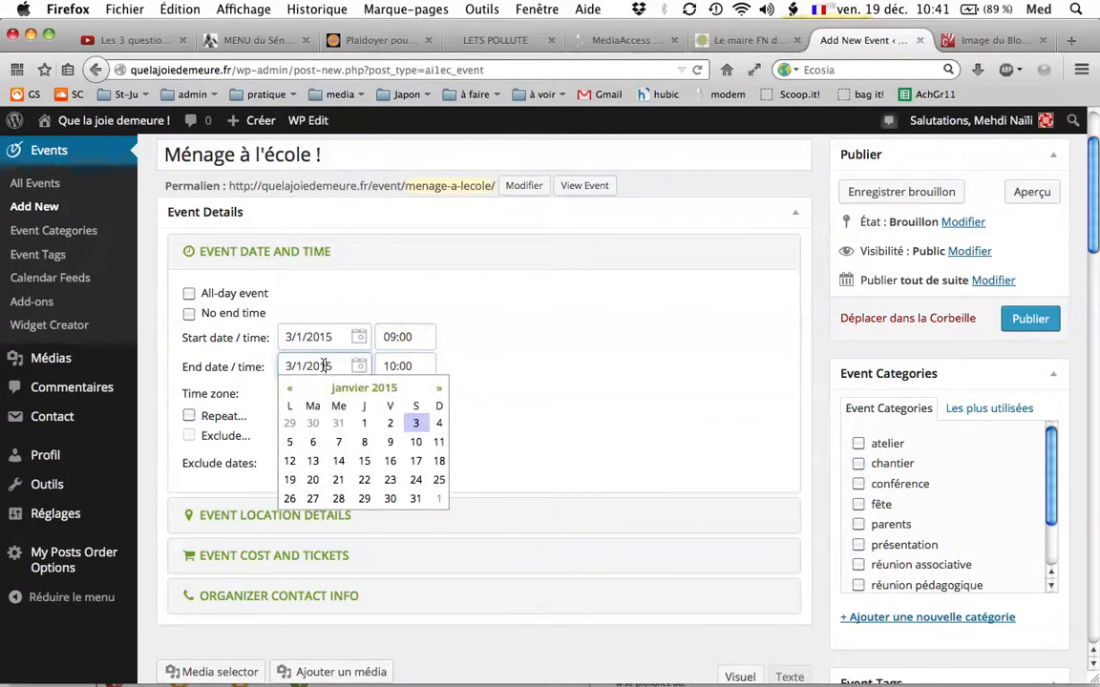
left_click(415, 423)
left_click(399, 365)
scroll(444, 448, "down", 5)
scroll(442, 449, "down", 1)
left_click(435, 434)
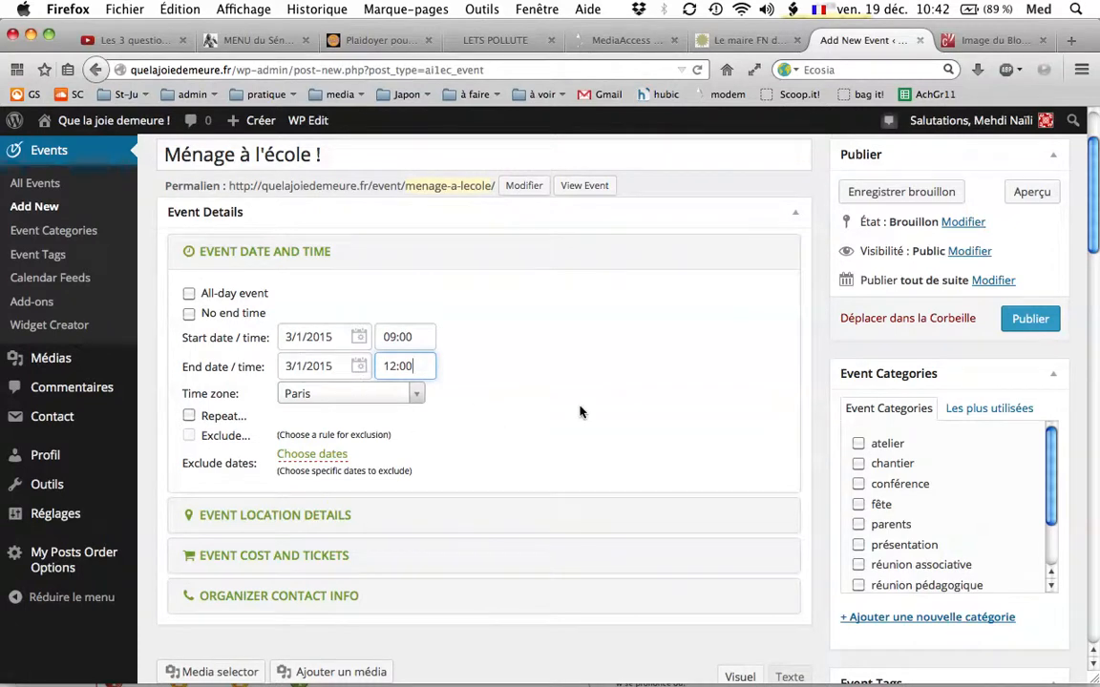
Enter the school's postal address in the event location details and accept the matching address suggestion.
scroll(584, 408, "down", 1)
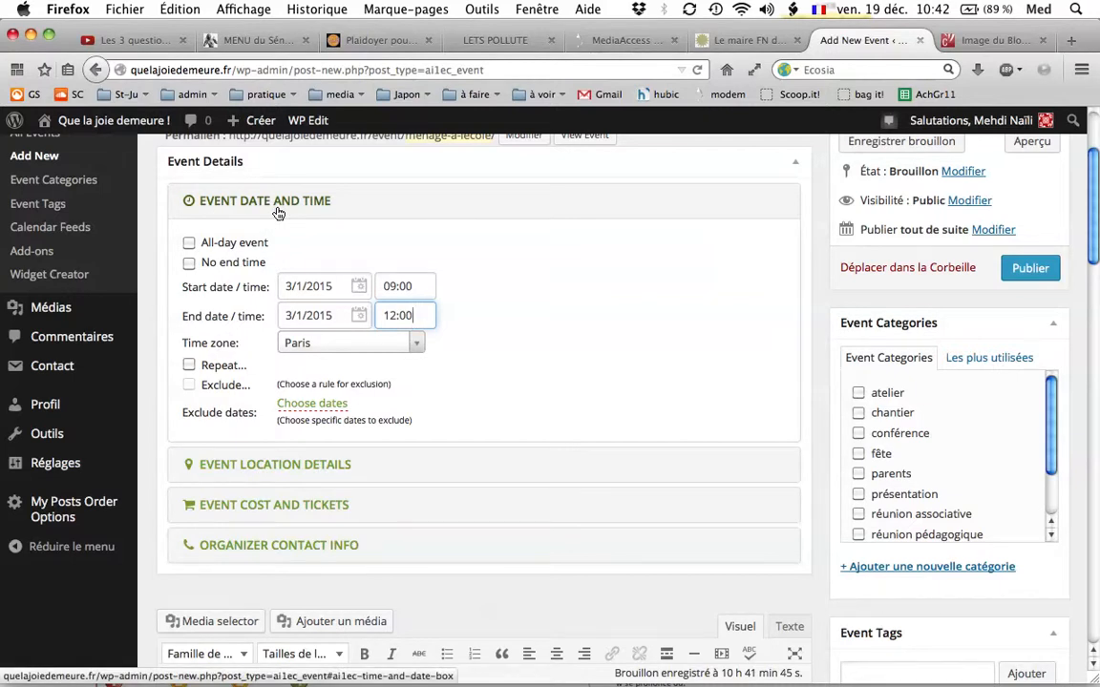
scroll(539, 339, "down", 2)
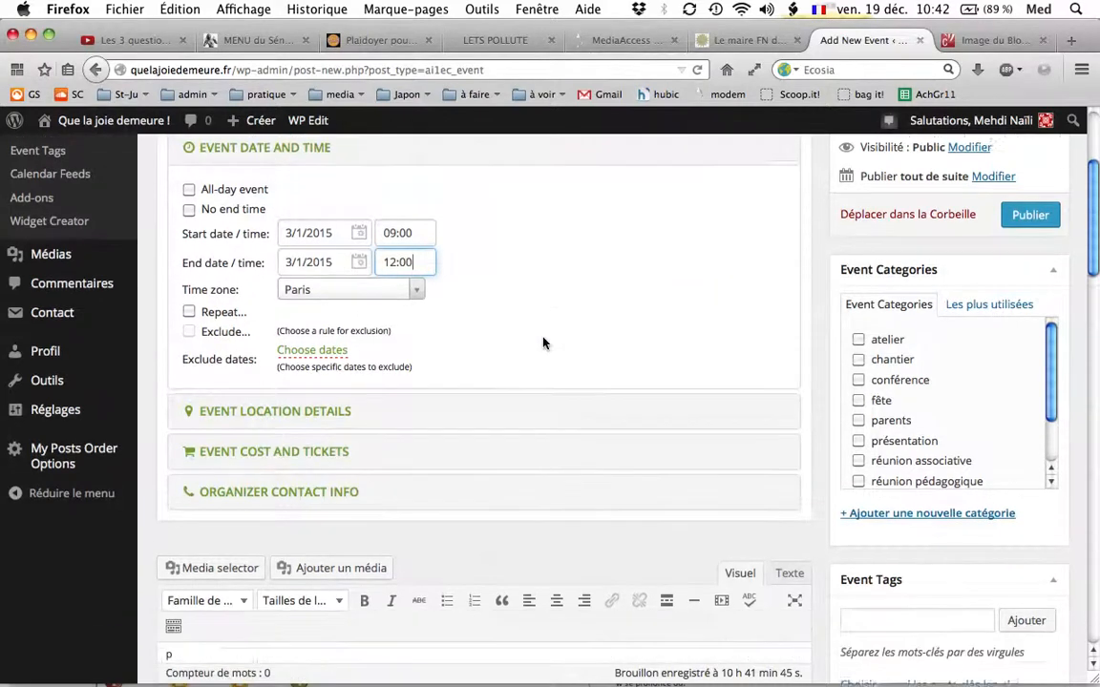
left_click(267, 411)
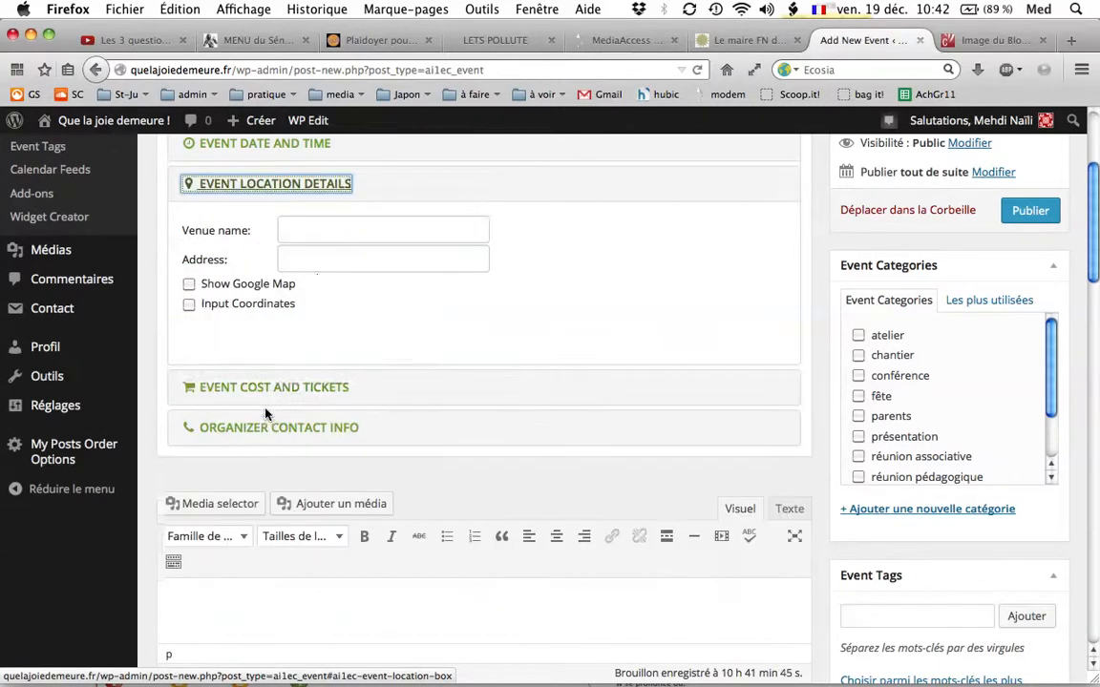
left_click(312, 233)
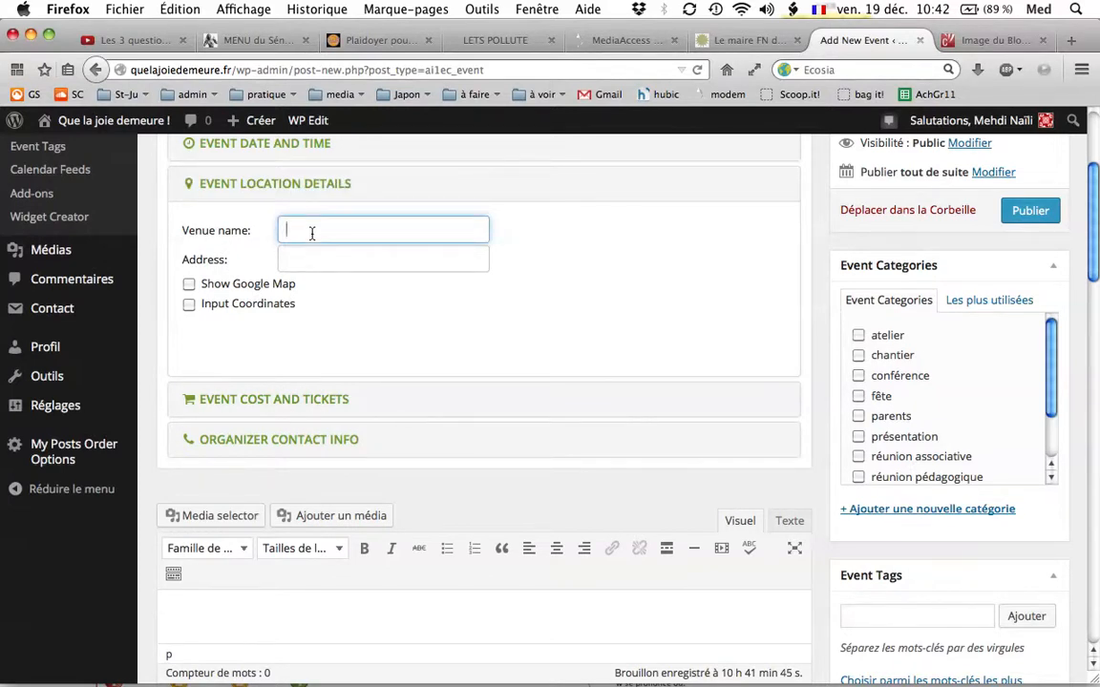
left_click(297, 254)
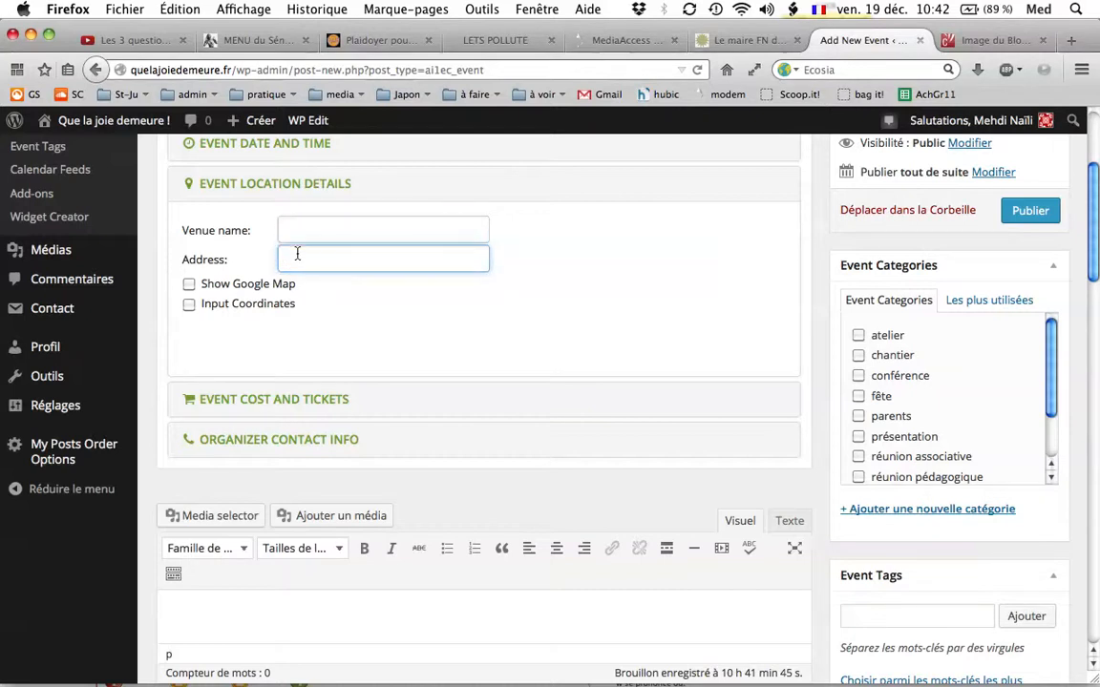
type("S")
type("e ser")
type("re")
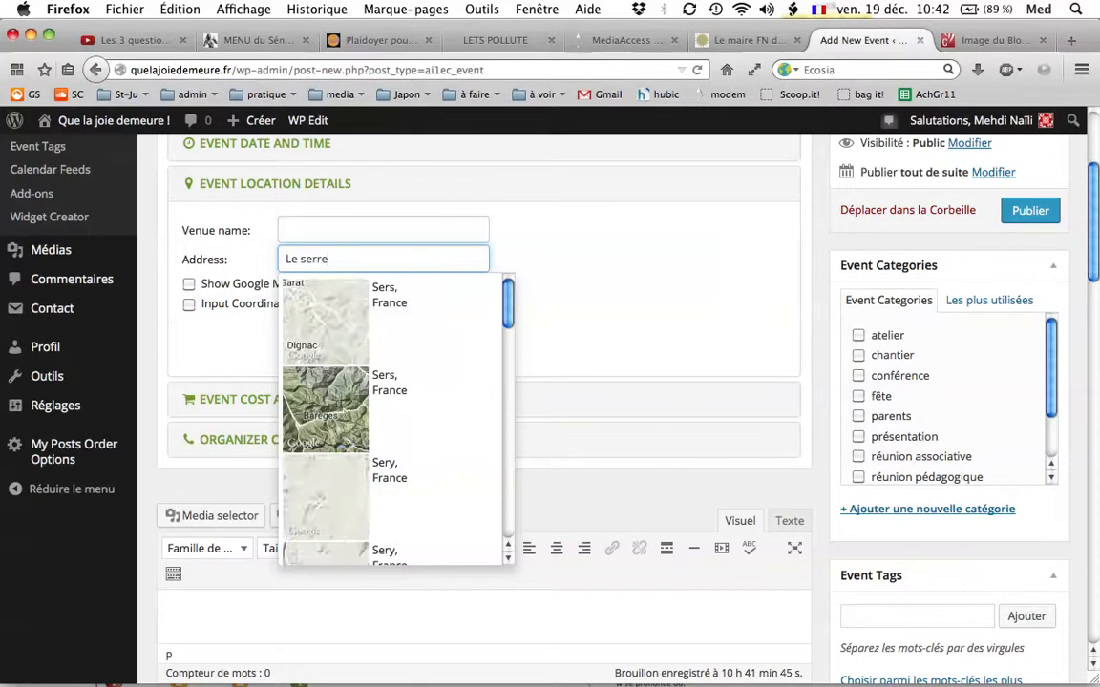
type(", 2634")
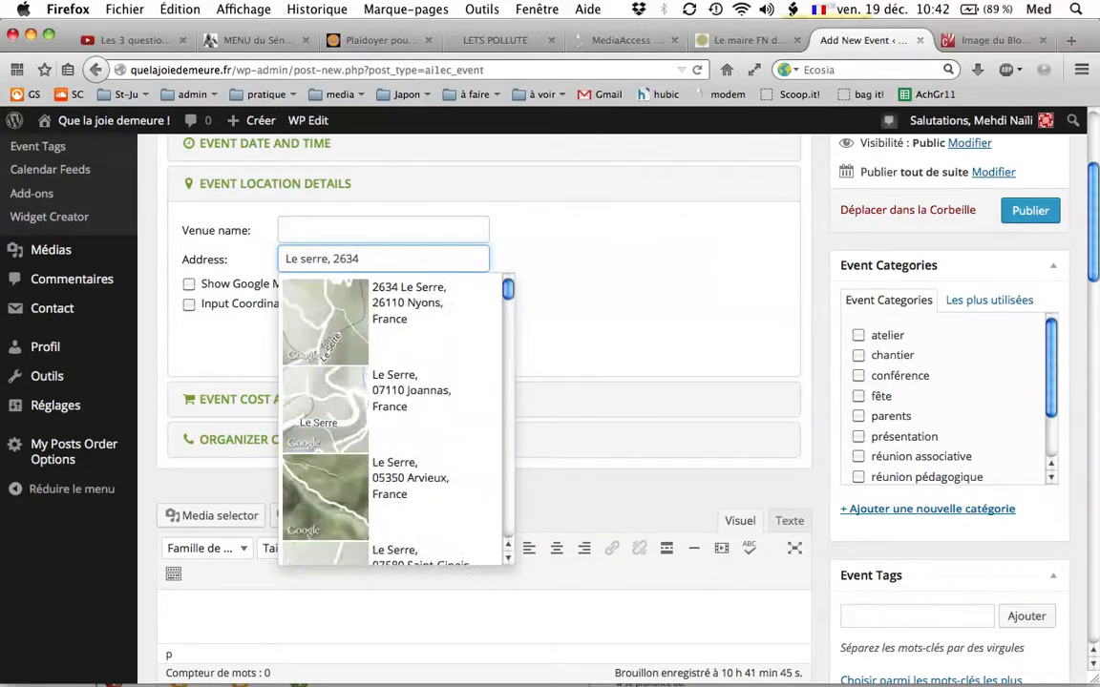
type("0 Veronne")
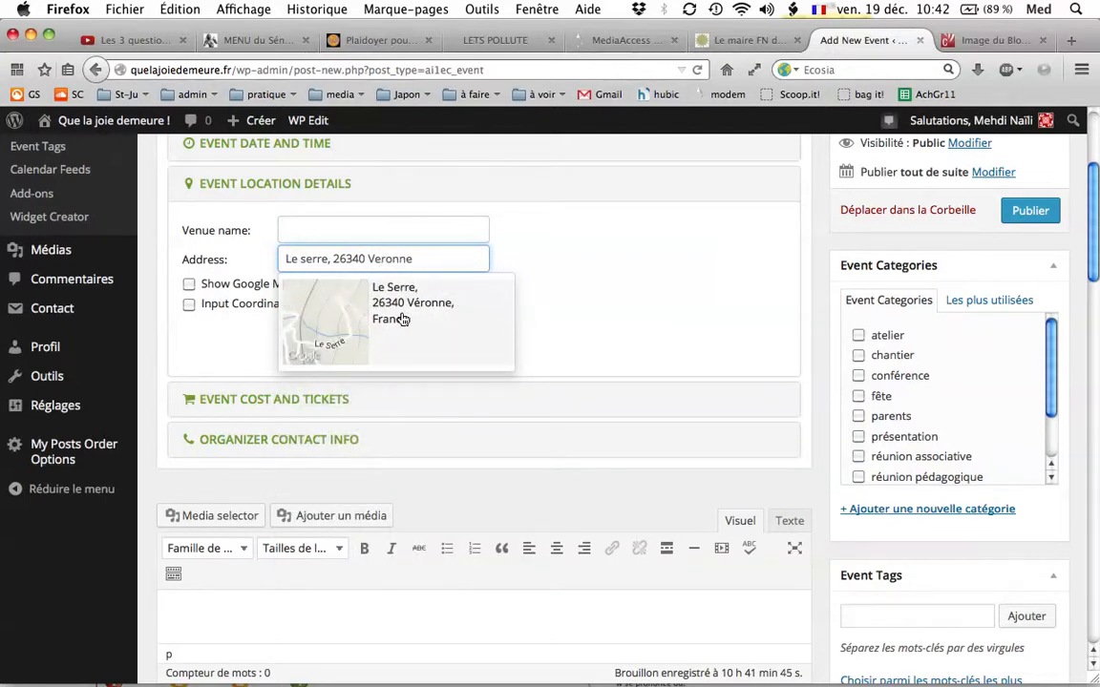
left_click(402, 320)
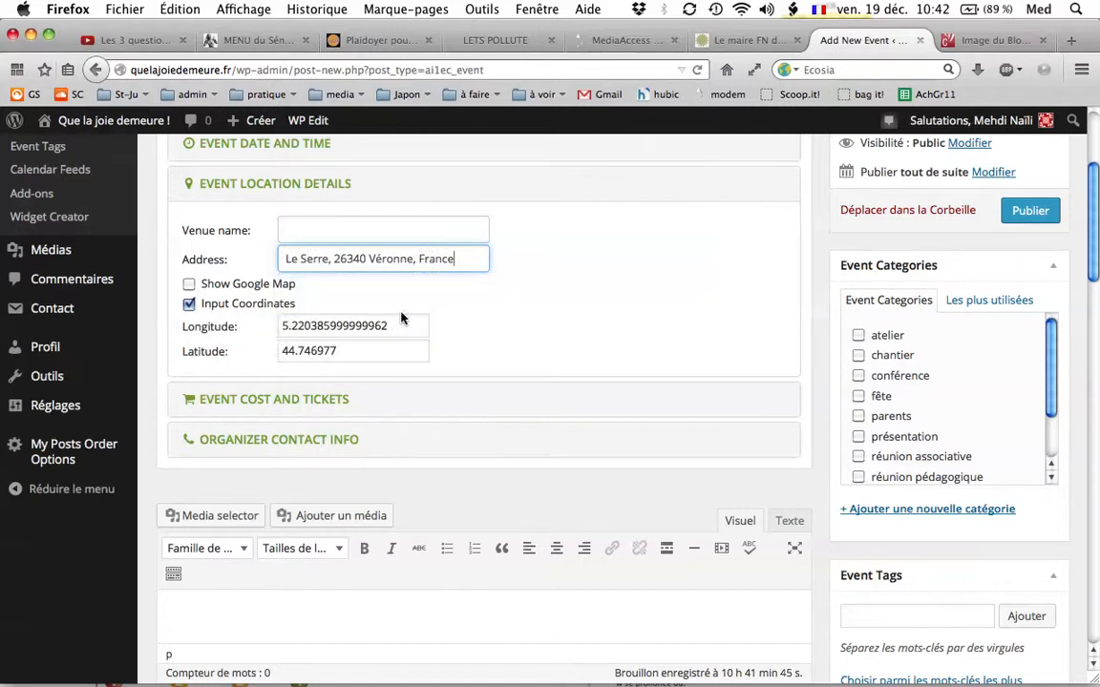
Name the venue "Ecole de Véronne" and enable the Google Map display for the location.
left_click(302, 242)
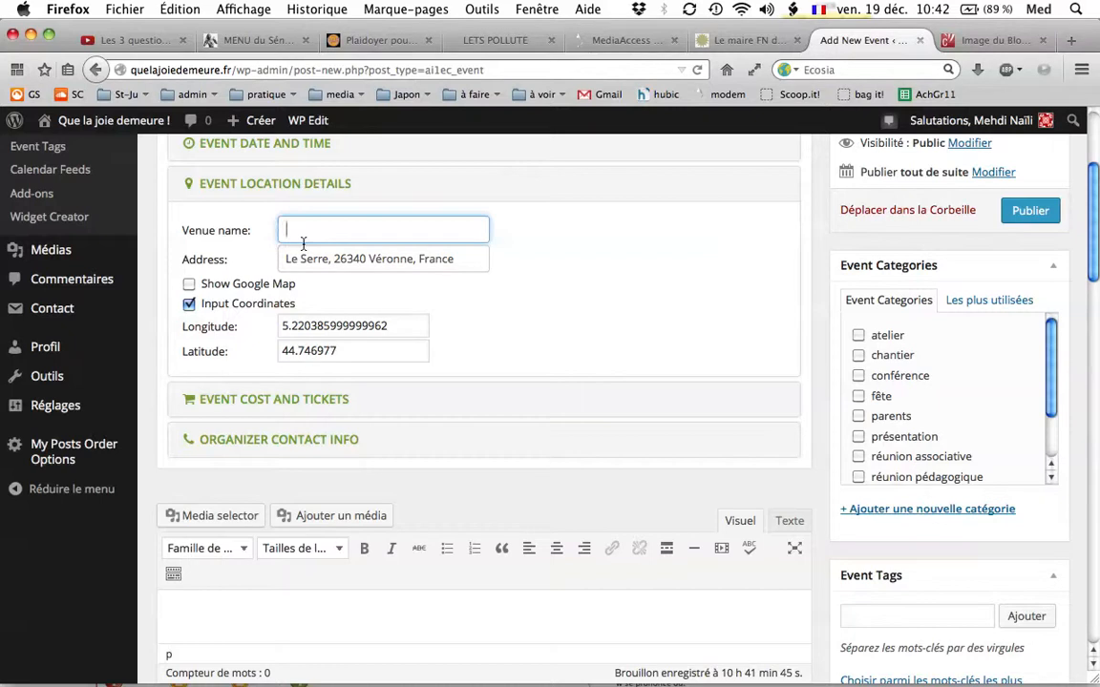
type("Ecole de Véronne")
left_click(358, 272)
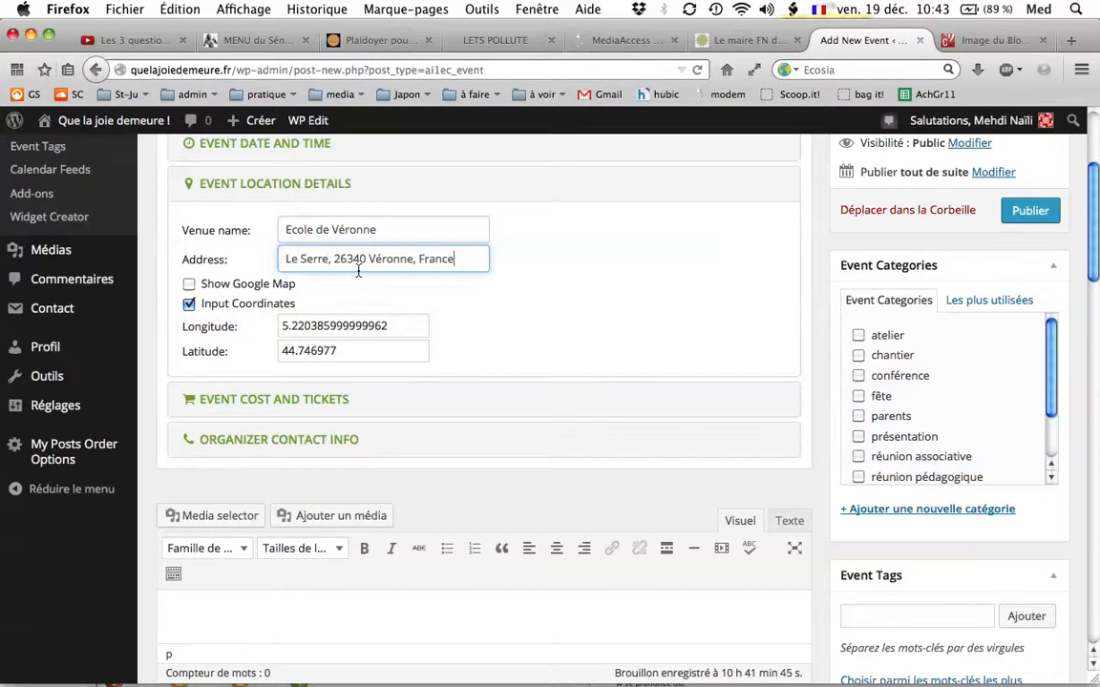
left_click(189, 284)
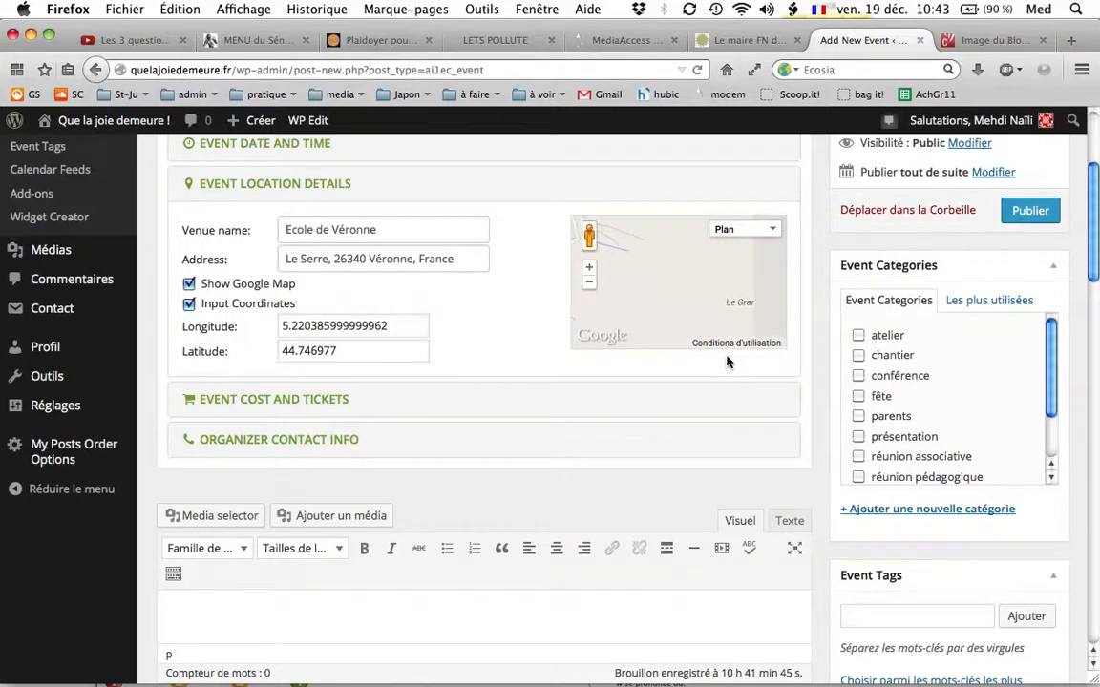
Mark the event as free in the event cost and tickets details.
left_click(265, 408)
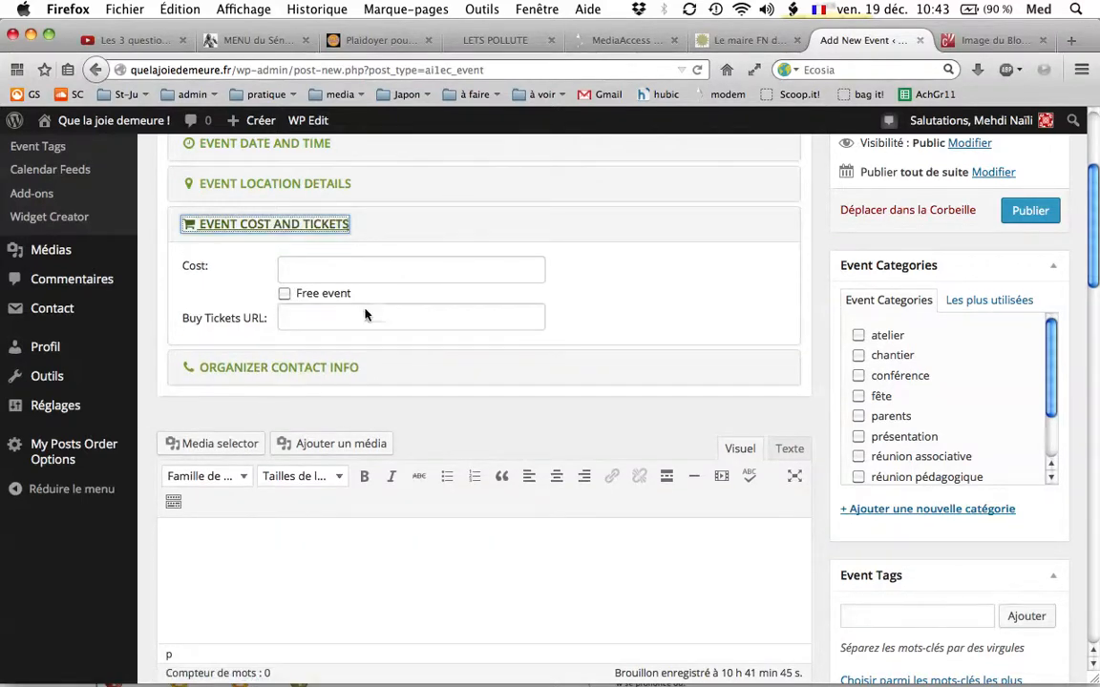
left_click(308, 265)
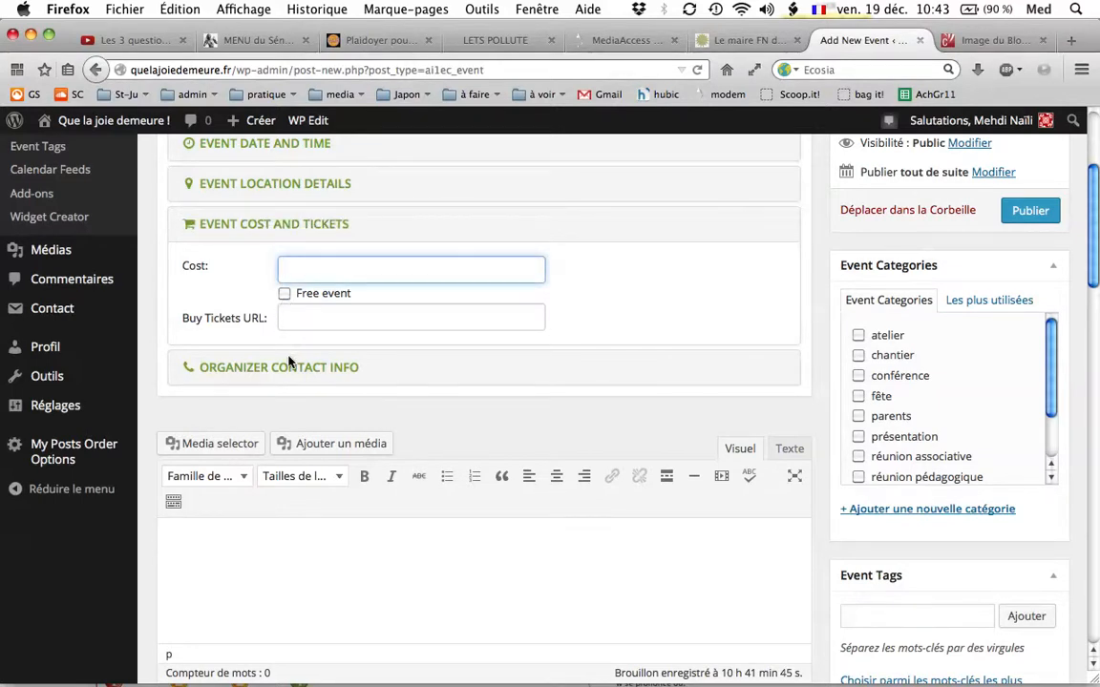
left_click(286, 296)
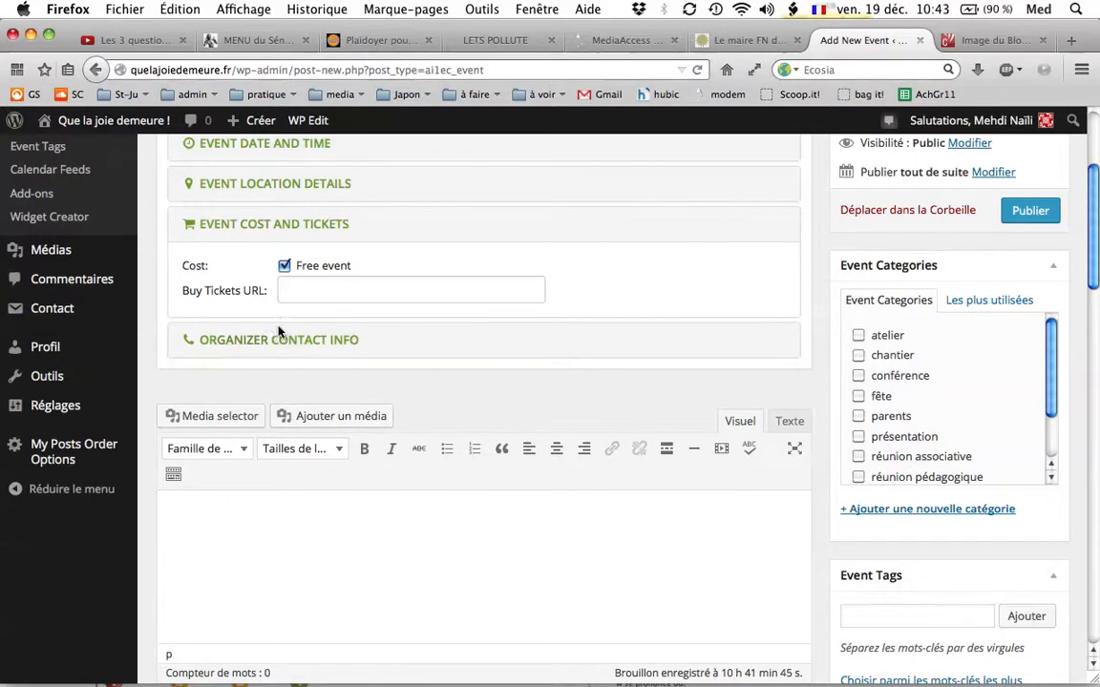
Look over the organizer contact fields for contact name, phone, e-mail and external URL without filling them in.
left_click(284, 341)
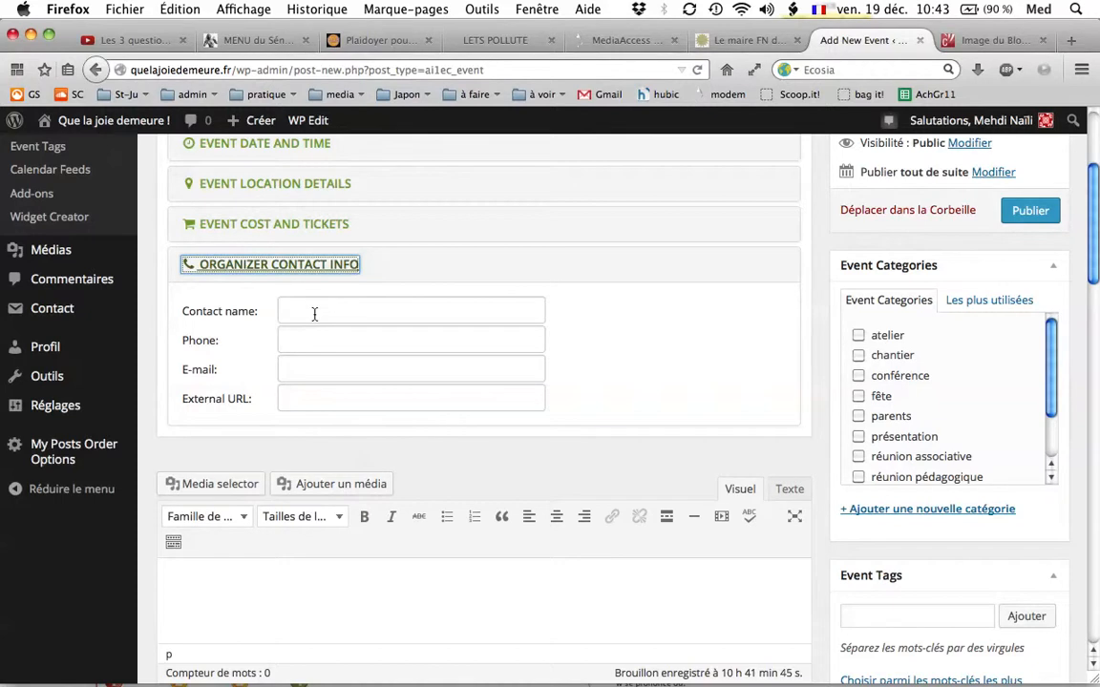
left_click(314, 312)
left_click(313, 351)
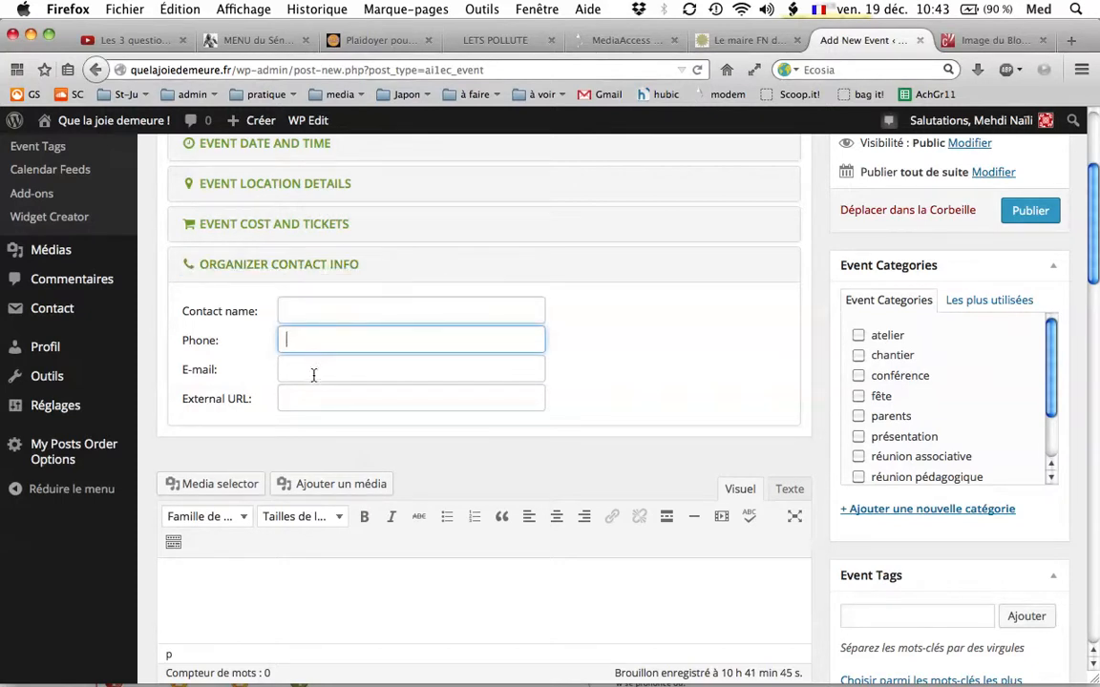
left_click(313, 373)
left_click(313, 394)
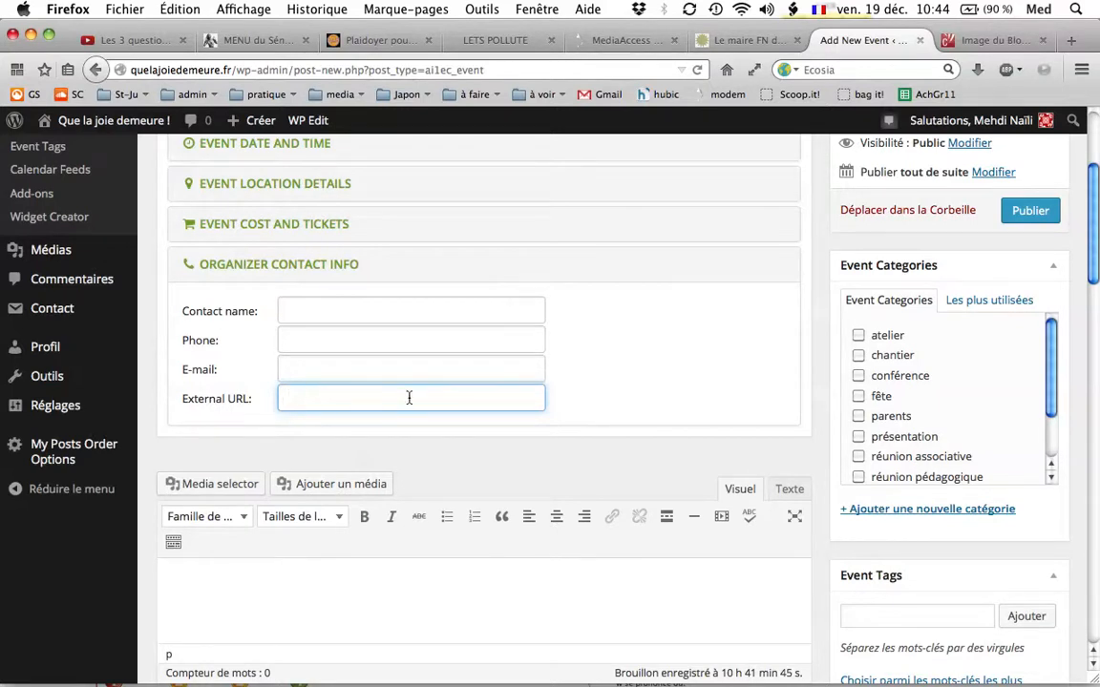
Paste the announcement of the Saturday 3 January cleaning morning into the event description and capitalise its first word as "Une".
scroll(407, 398, "down", 2)
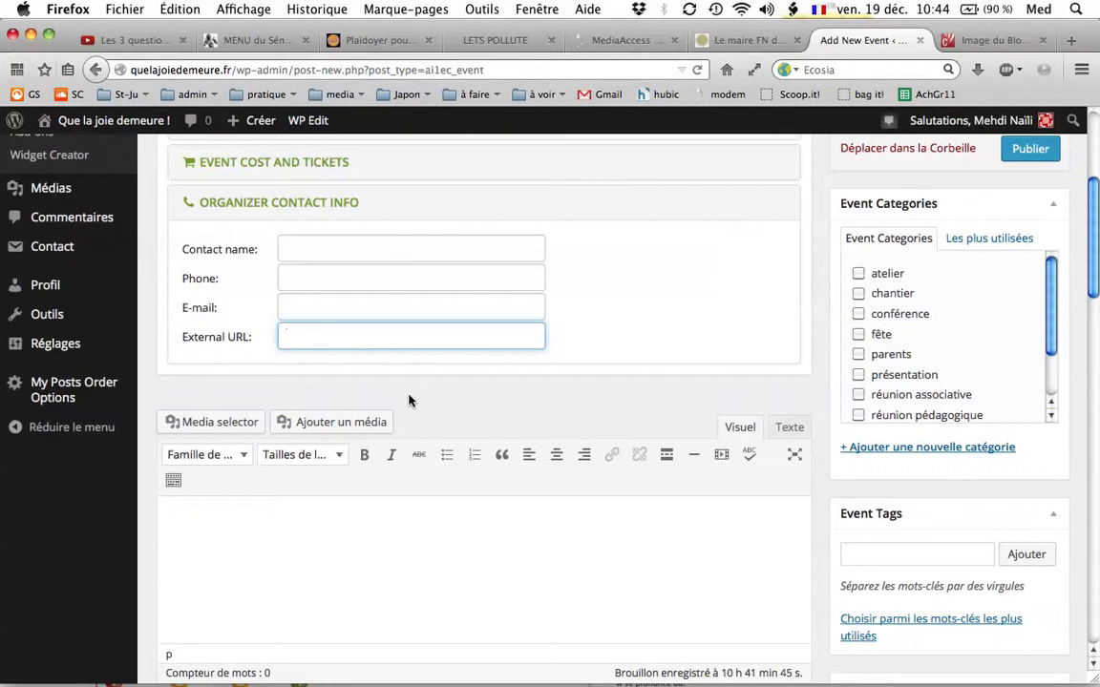
scroll(407, 398, "down", 5)
left_click(278, 438)
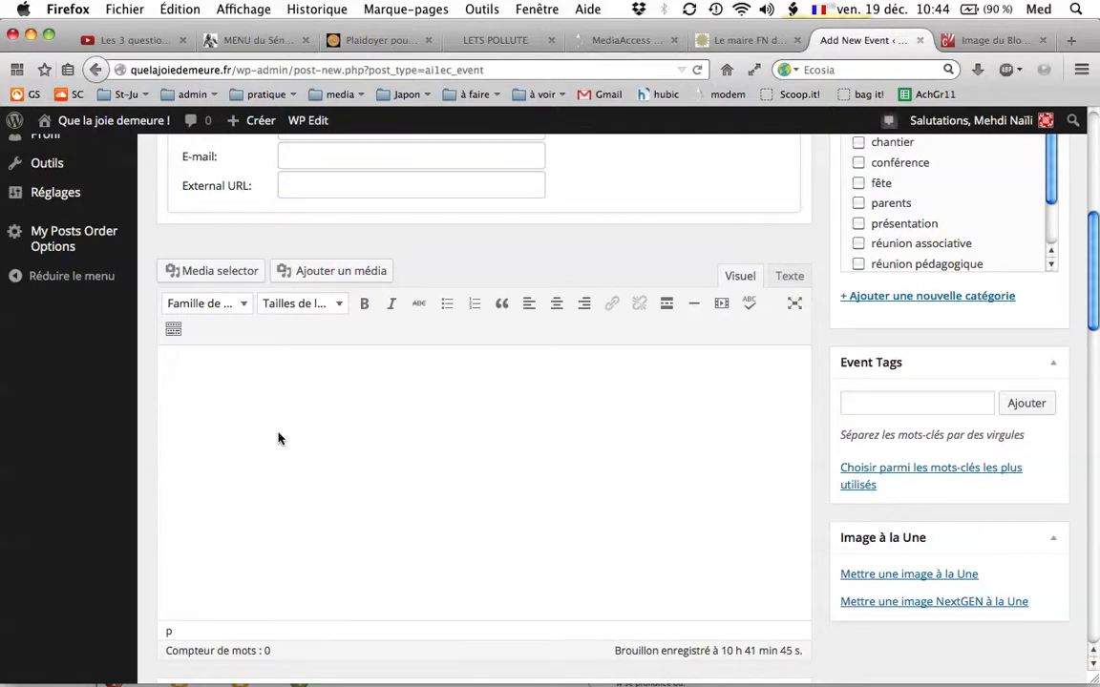
type("une matinée ménage sera prévu le samedi 03 janvier au matin . Plus il y aura du monde plus cela ira vite ....")
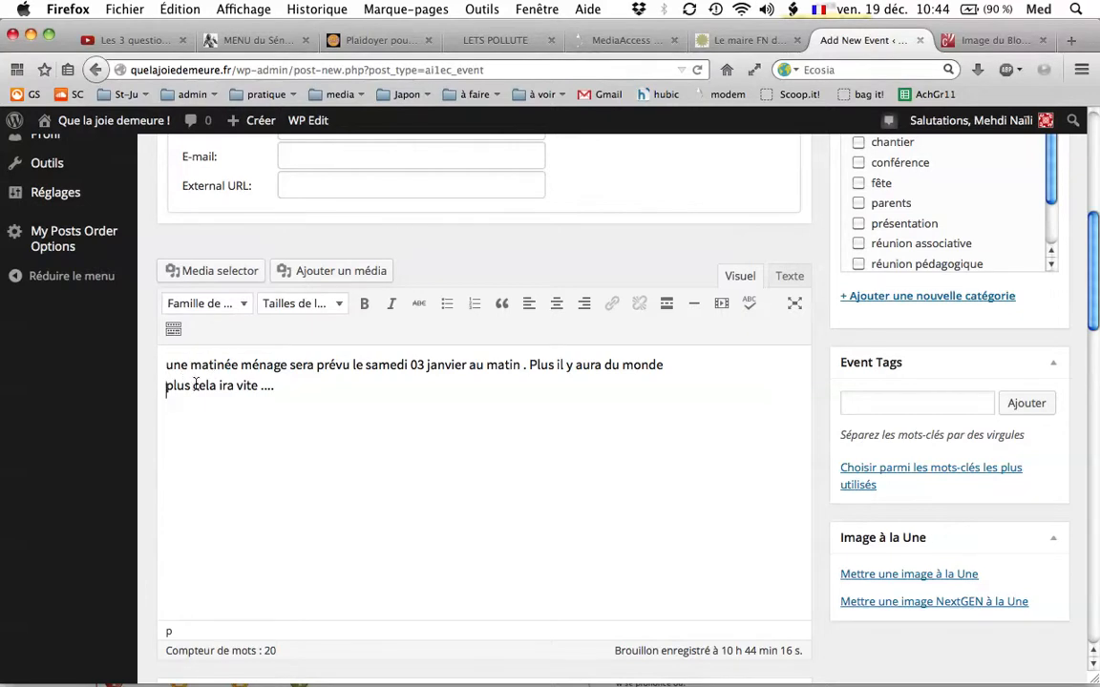
left_click(168, 365)
key("Delete")
type("U")
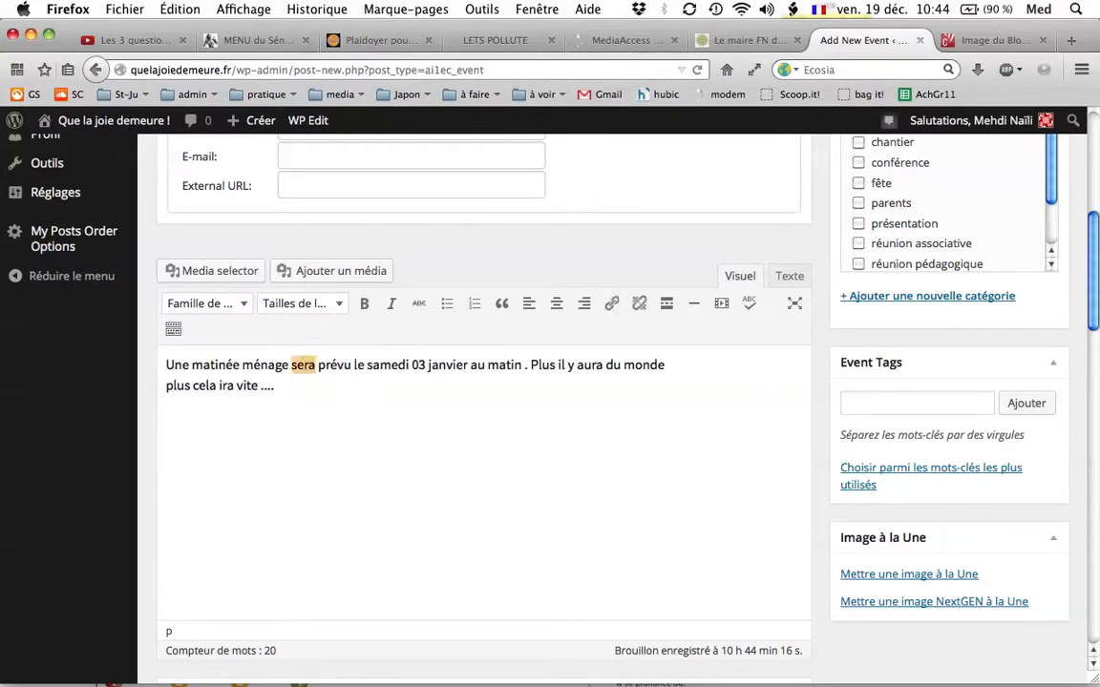
Correct the verb in the description's first sentence to read "est prévue".
double_click(304, 365)
type("est")
left_click(342, 367)
type("e")
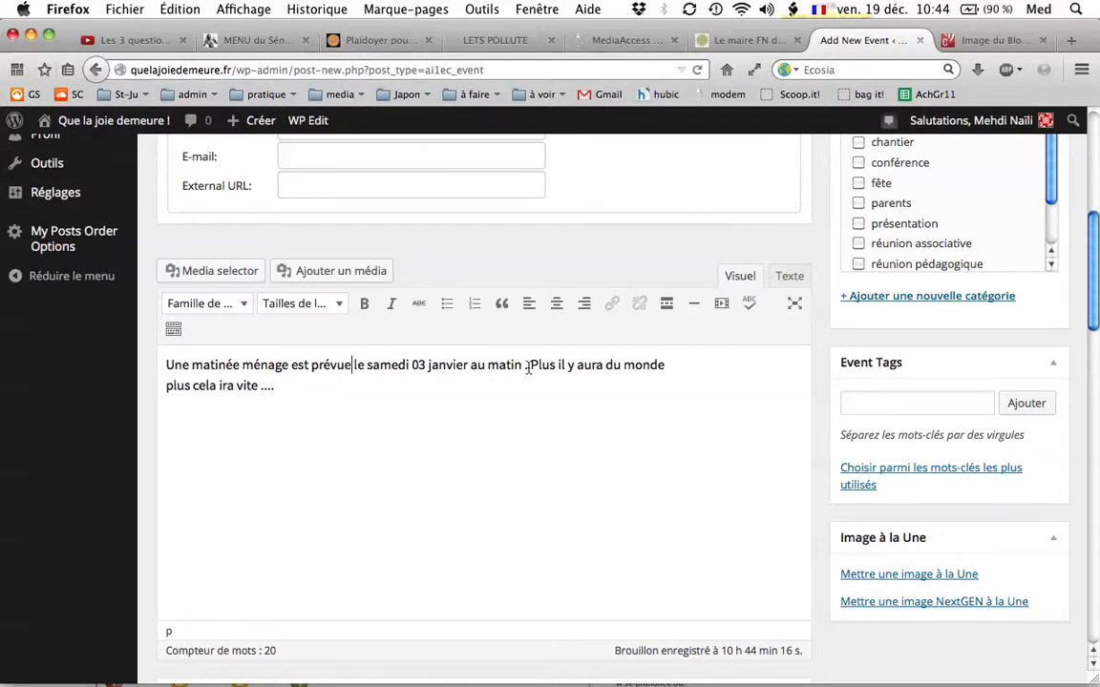
Put the second sentence in its own paragraph, reworked as "Plus il y aura du monde, plus cela ira vite !", and add a blank line below.
key("Return")
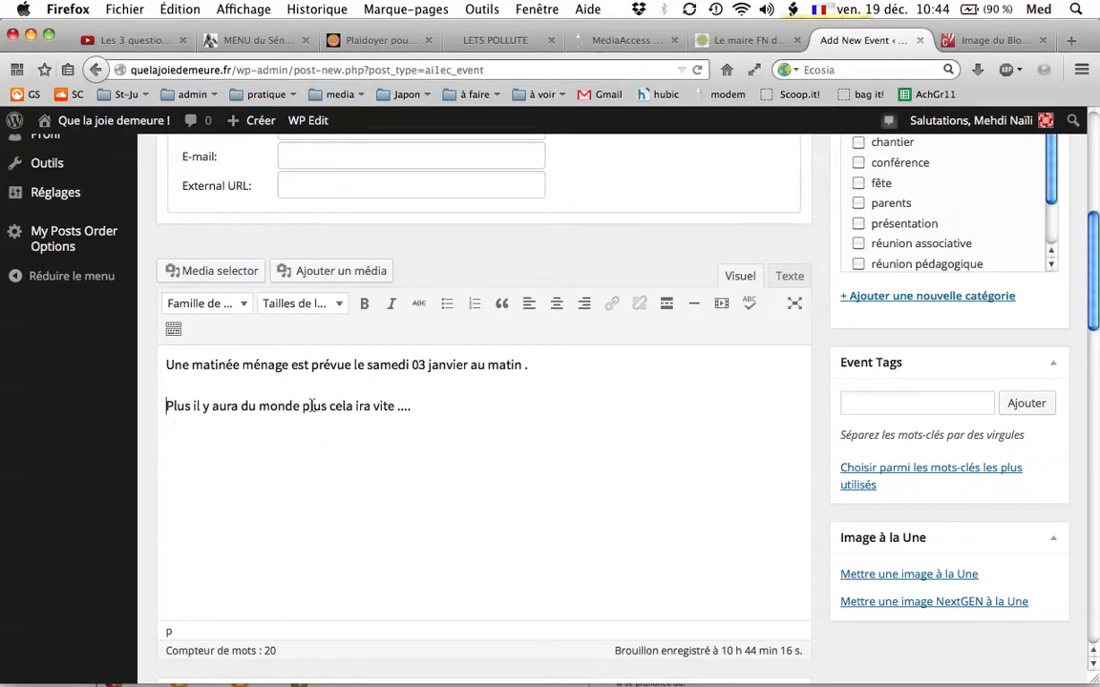
left_click(301, 408)
type(",")
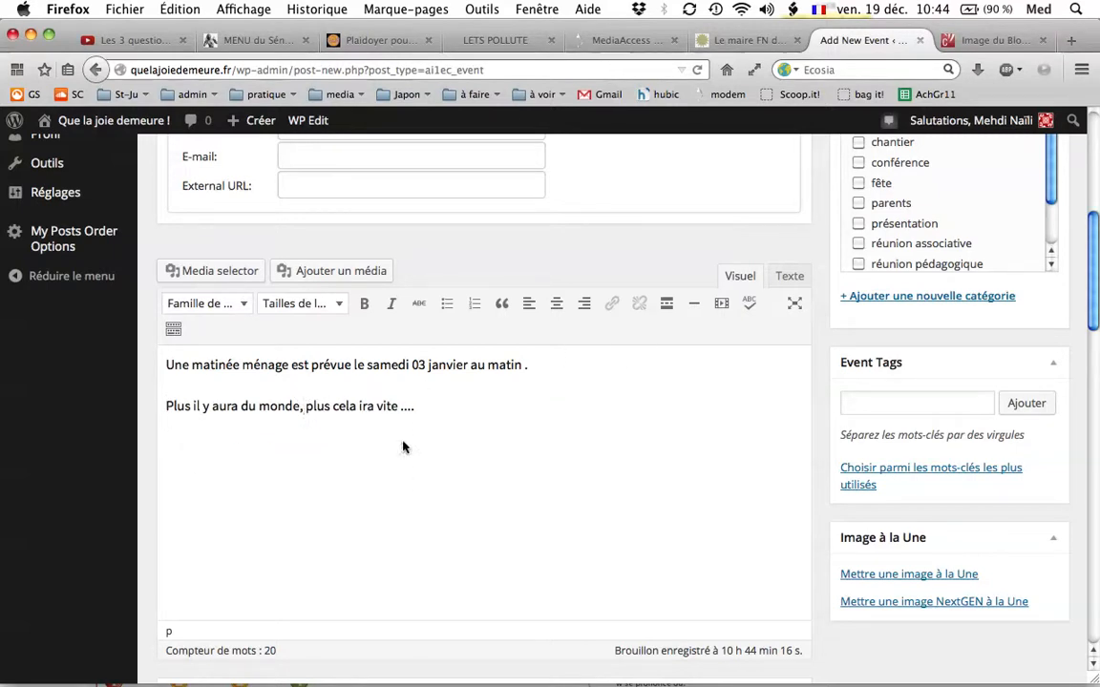
double_click(408, 408)
type("!")
key("Return")
Copy the HTML sharing code of the cleaning cartoon from the open marzou2.centerblog.net image page.
left_click(984, 43)
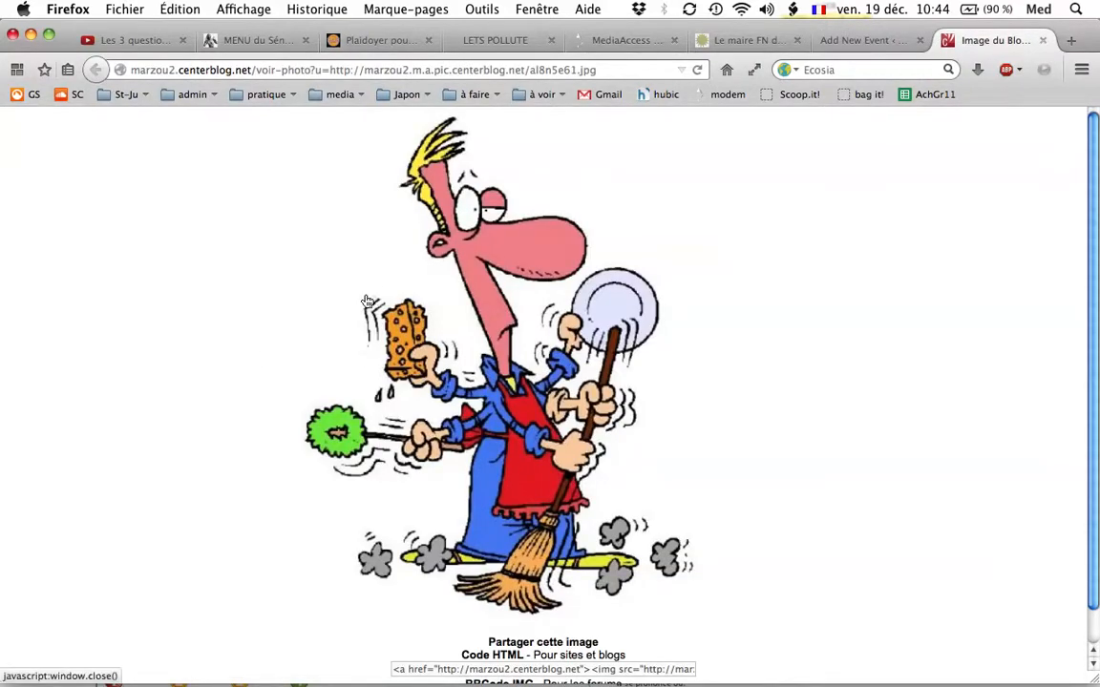
scroll(633, 344, "down", 2)
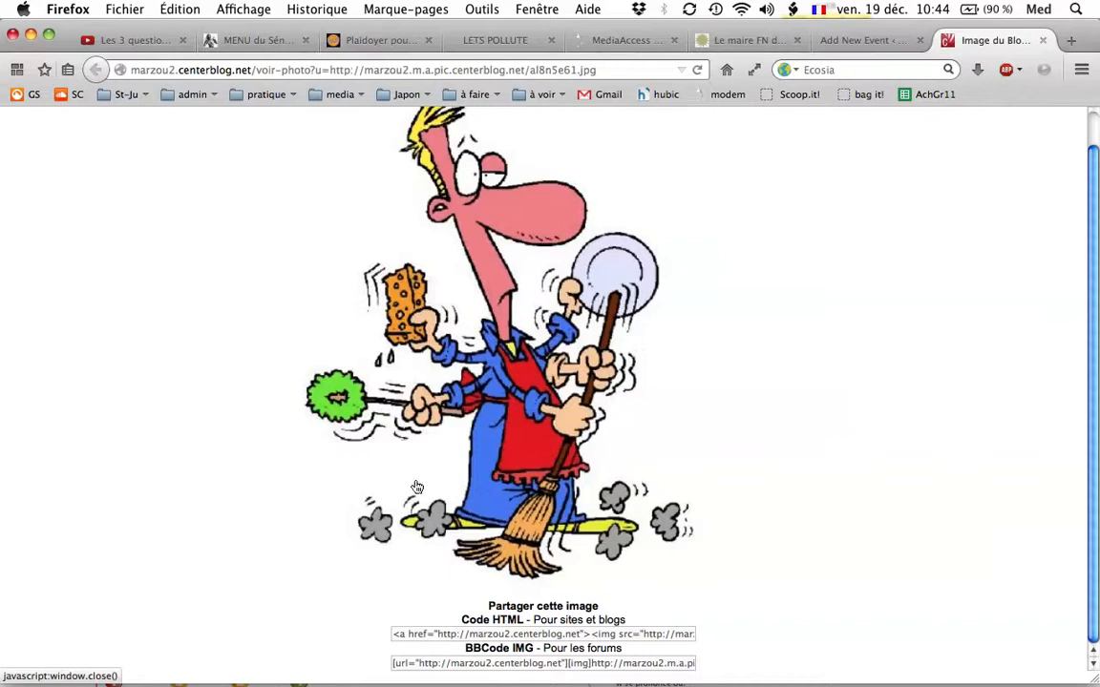
left_click(491, 636)
double_click(492, 637)
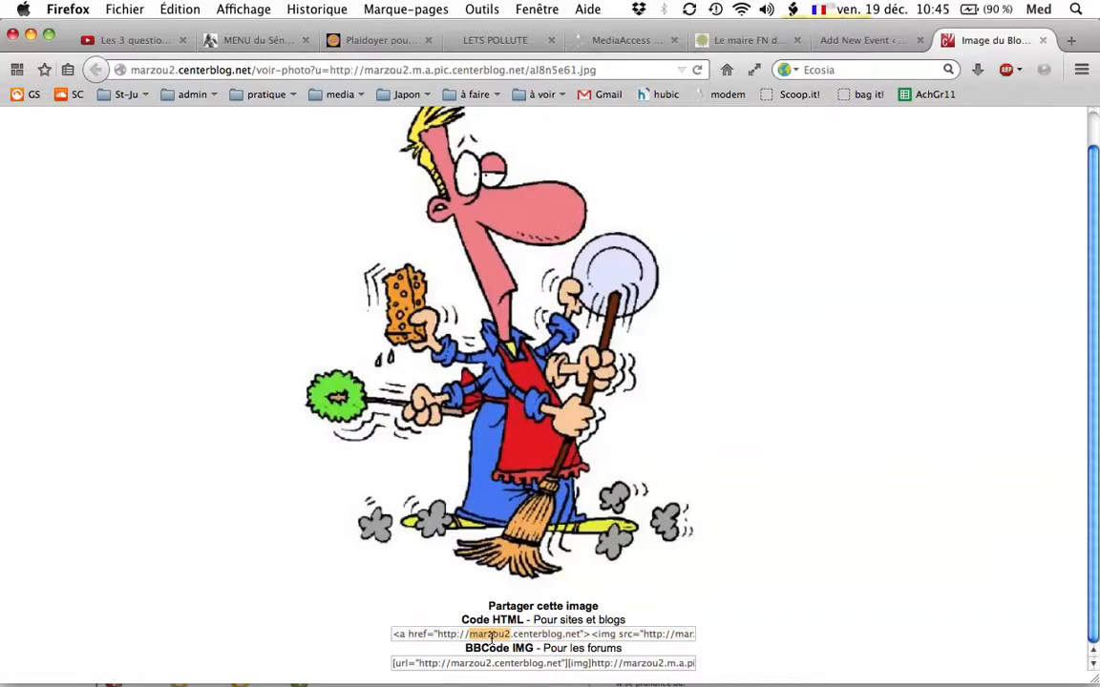
left_click(492, 636)
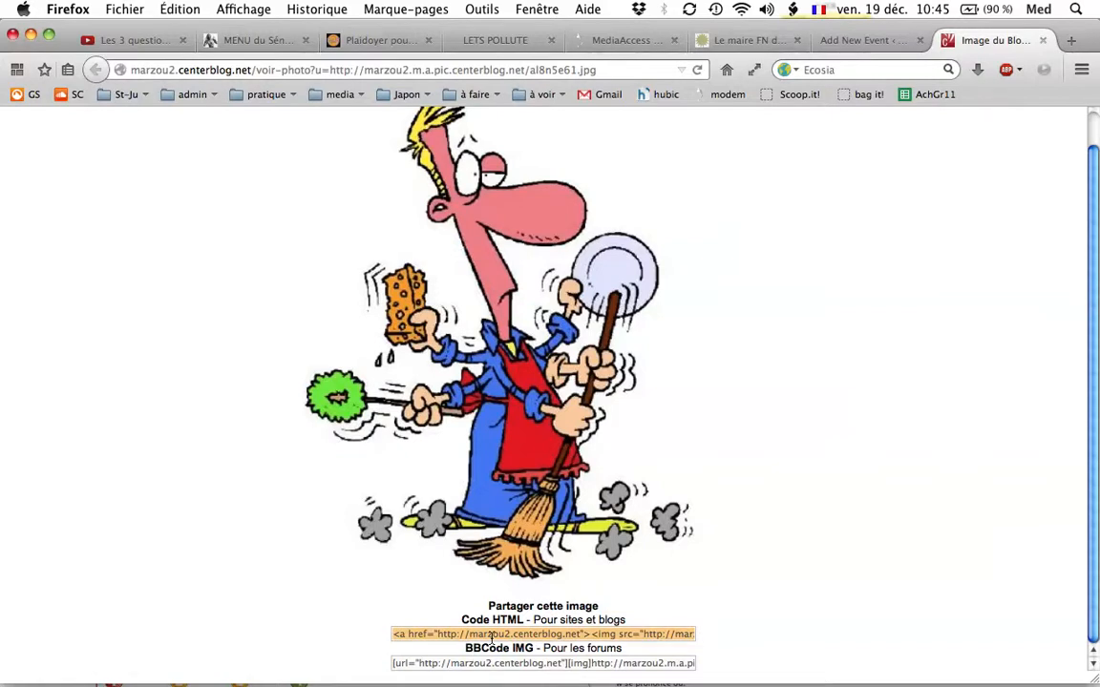
Back in the event draft, paste the image's HTML code below the description text in the source view and return to the visual view.
left_click(850, 39)
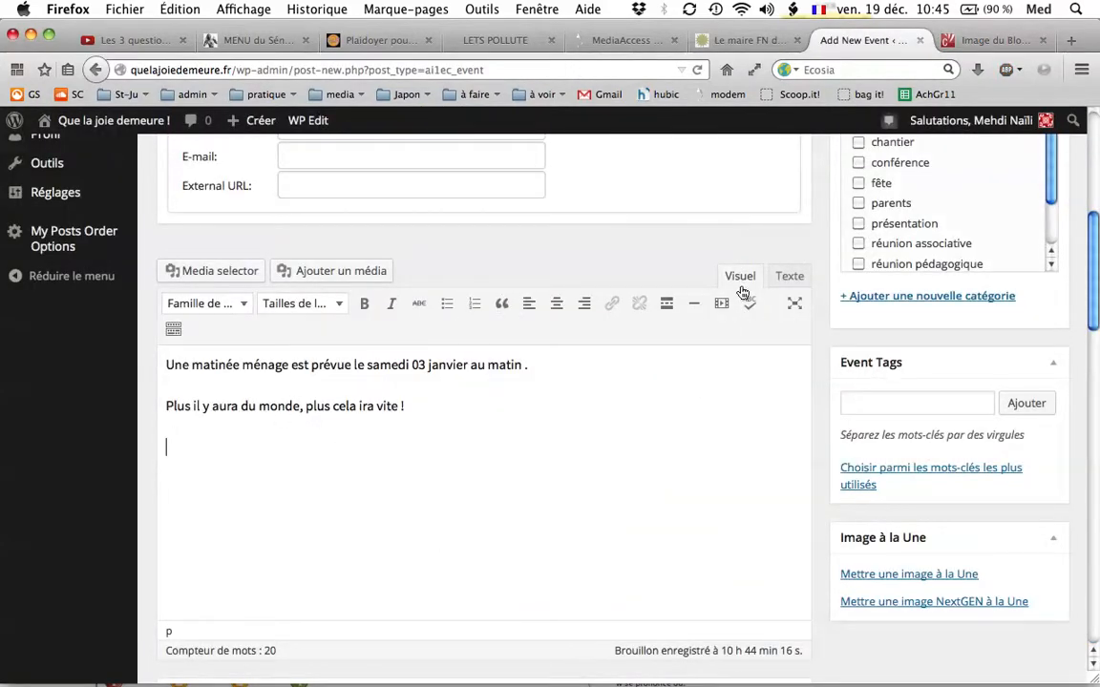
left_click(789, 276)
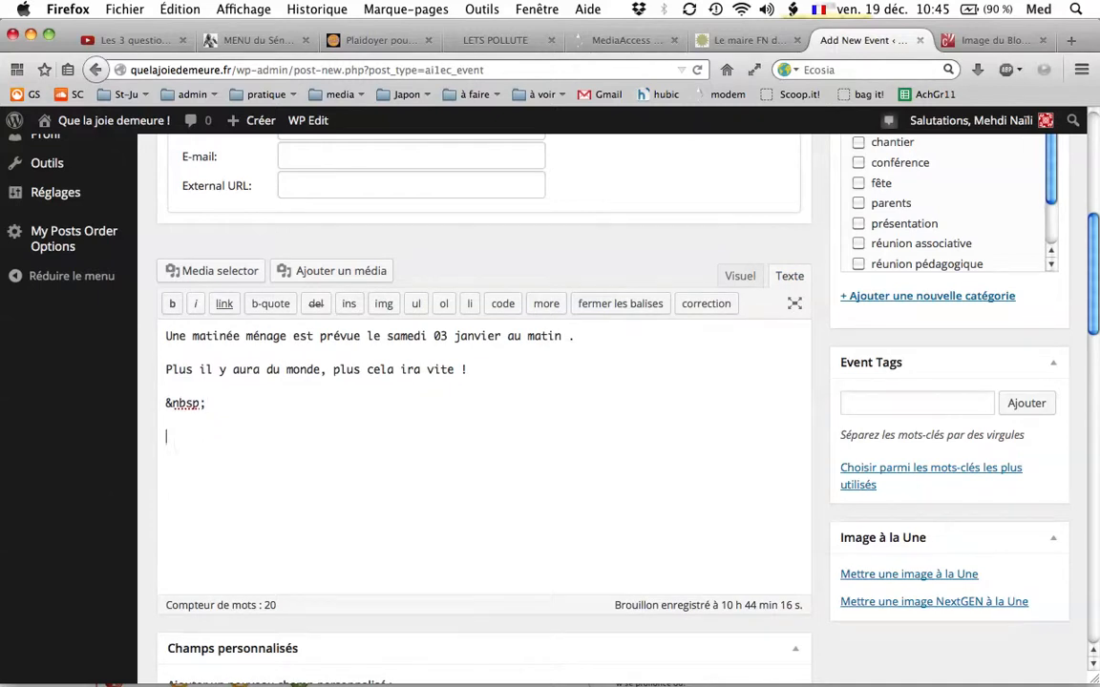
type("<a href=\"http://marzou2.centerblog.net\"><img src=\"http://marzou2.m.a.pic.centerblog.net/al8n5e61.jpg\" border=\"0\"  alt=\"Image du Blog marzou2.centerblog.net\" /></a><br />Source : <a href=\"http://marzou2.centerblog.net\">marzou2.centerblog.net</a> sur centerblog.")
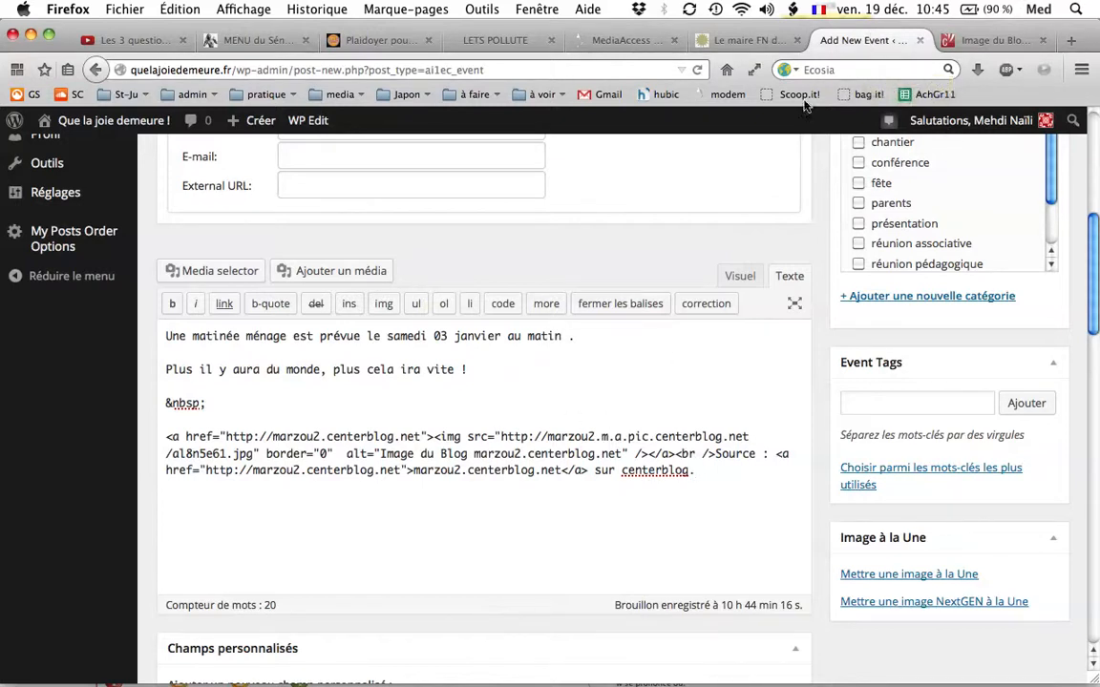
left_click(740, 276)
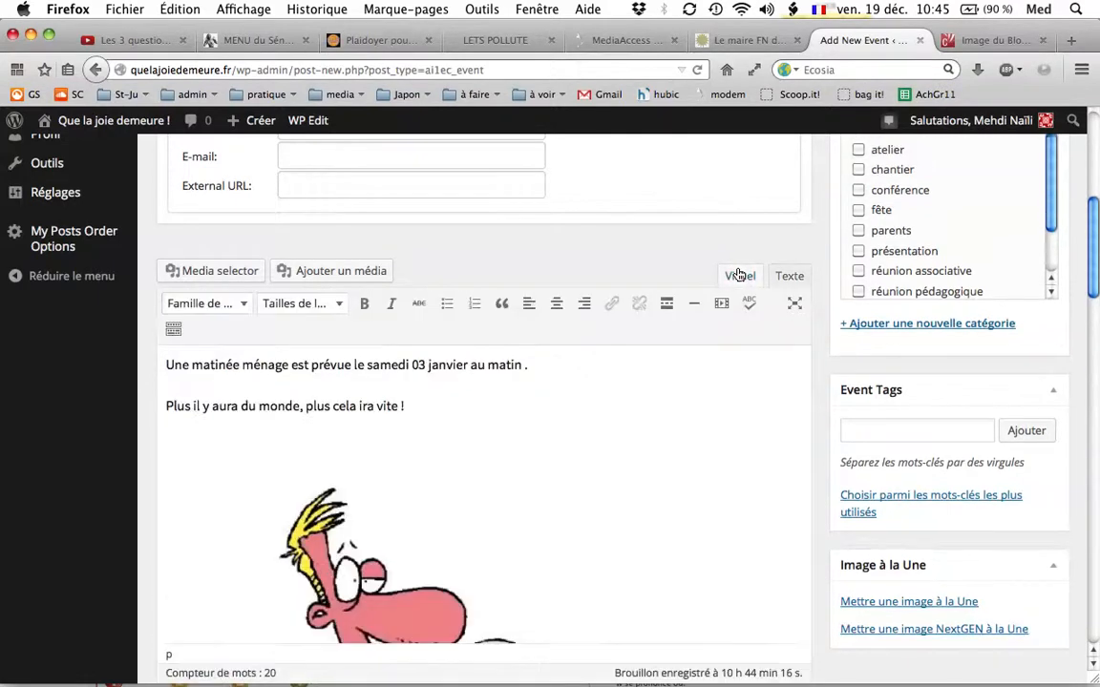
Examine the inserted image with its source line and the remaining options below the event description.
scroll(330, 453, "down", 8)
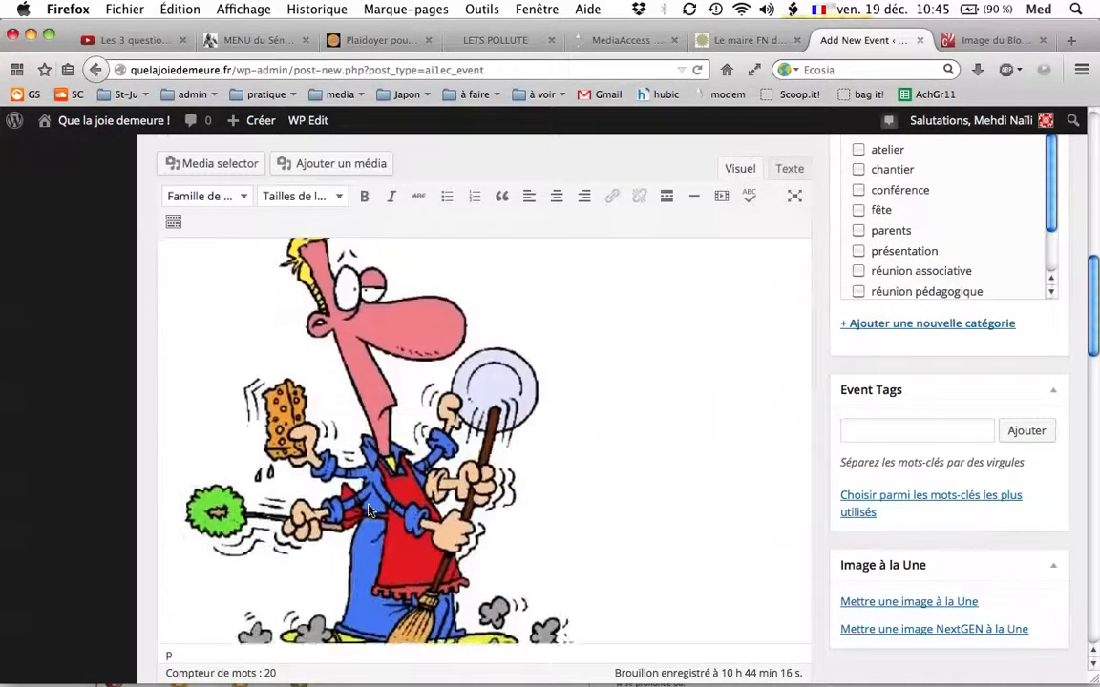
scroll(370, 510, "down", 1)
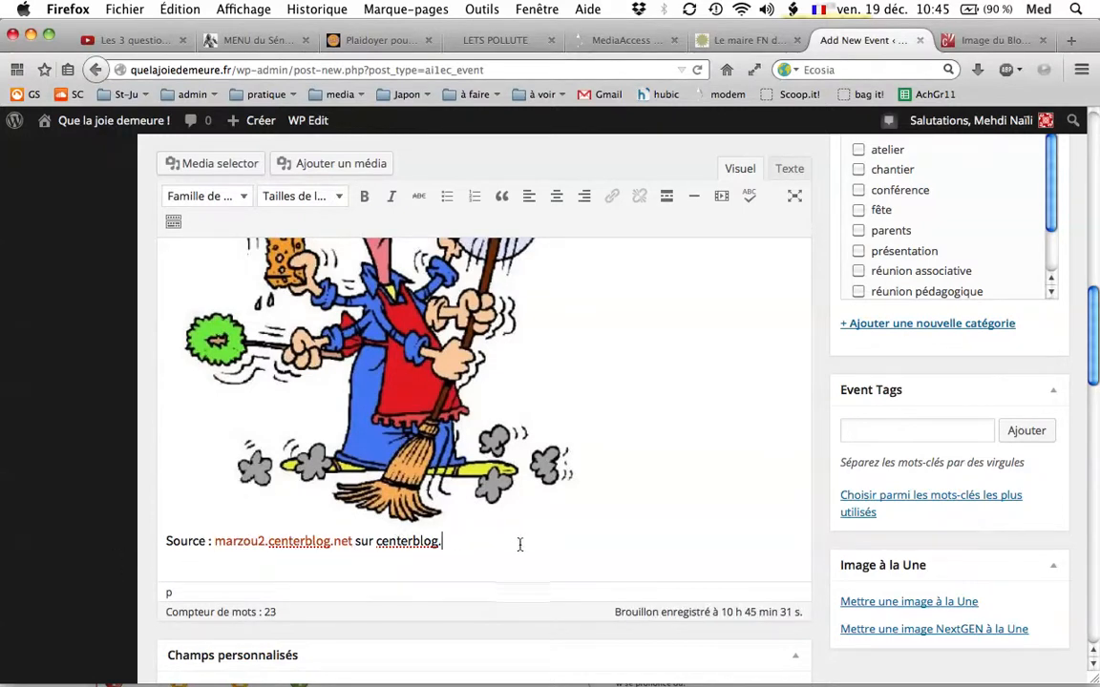
scroll(417, 584, "up", 4)
scroll(416, 585, "up", 4)
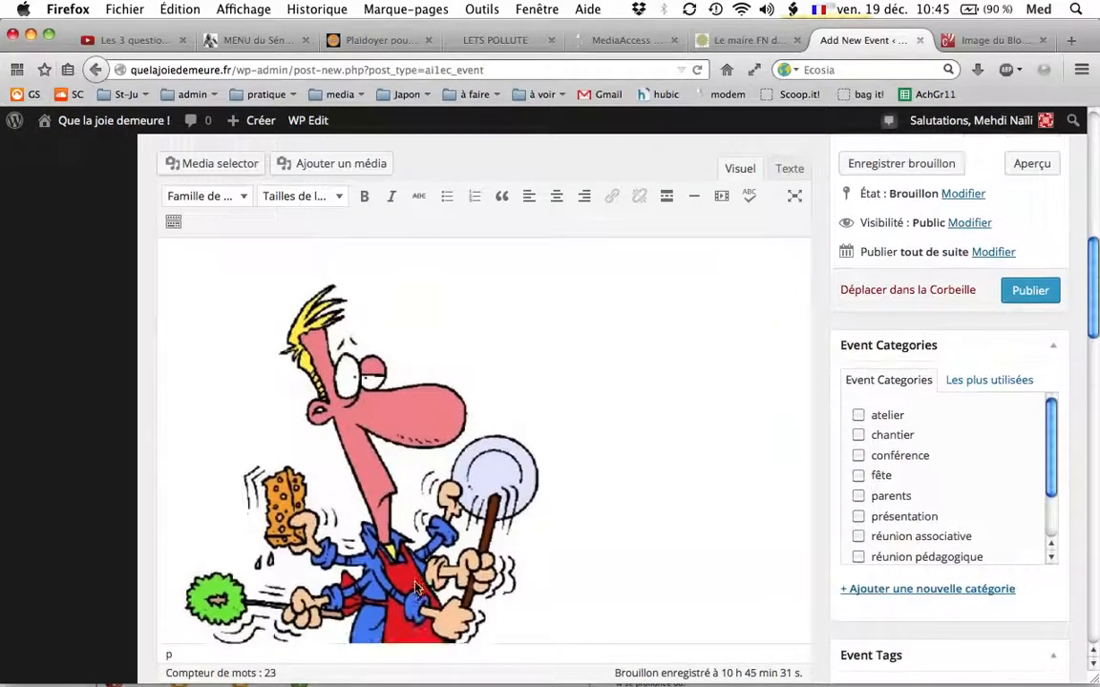
scroll(484, 437, "down", 7)
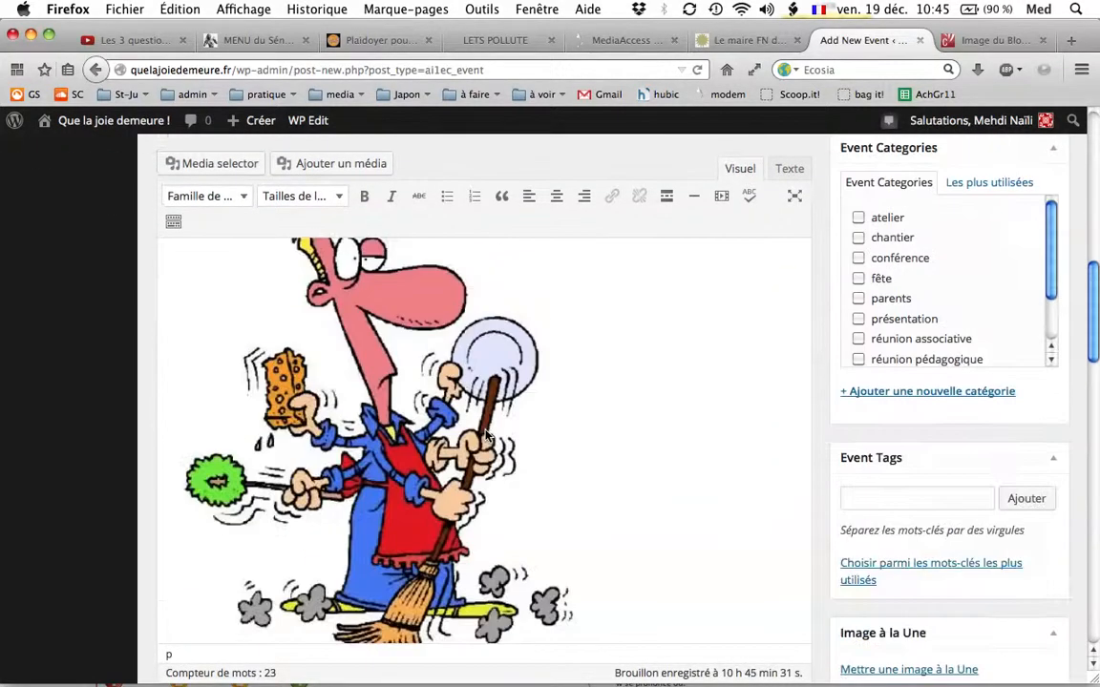
scroll(484, 436, "down", 1)
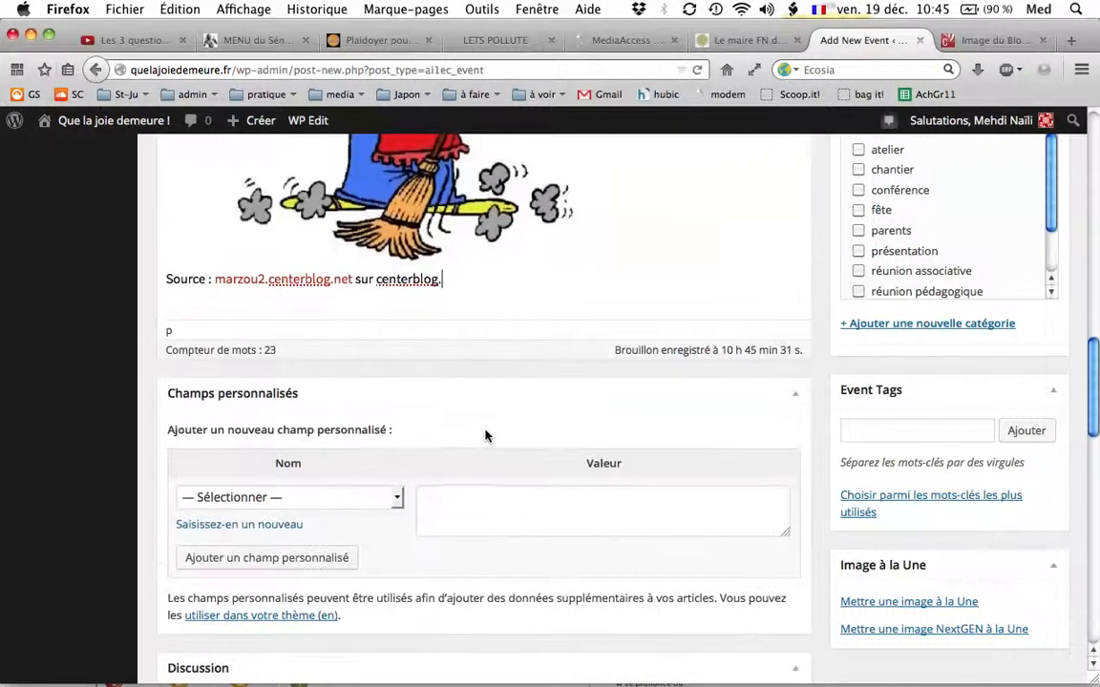
scroll(484, 436, "down", 9)
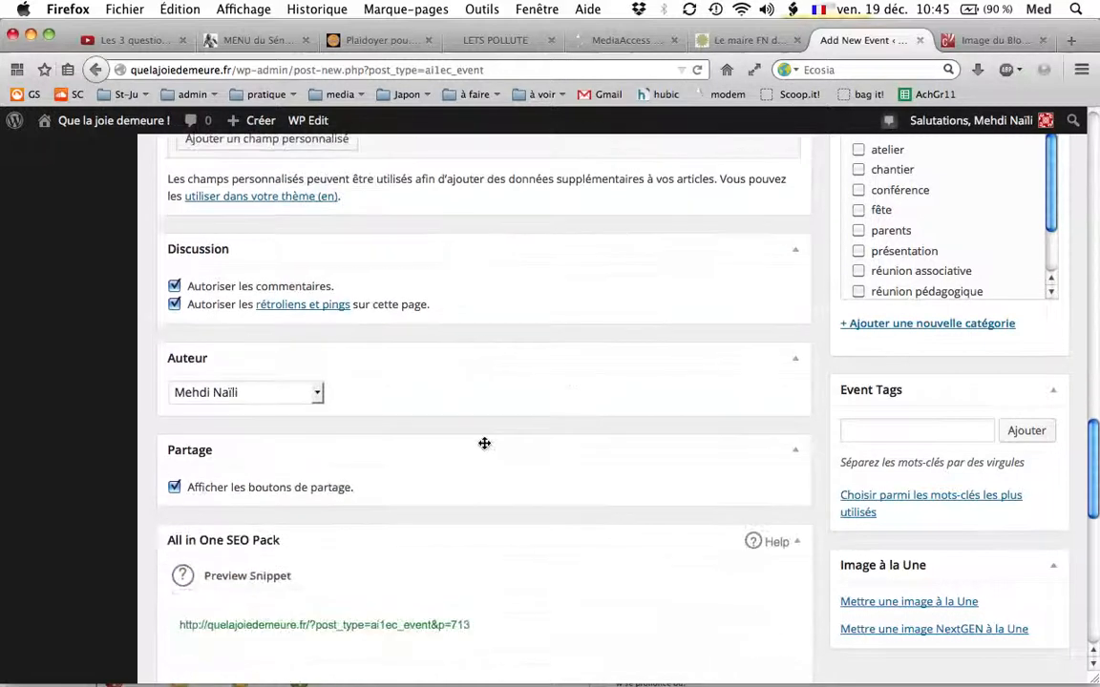
scroll(484, 439, "up", 13)
scroll(484, 455, "up", 3)
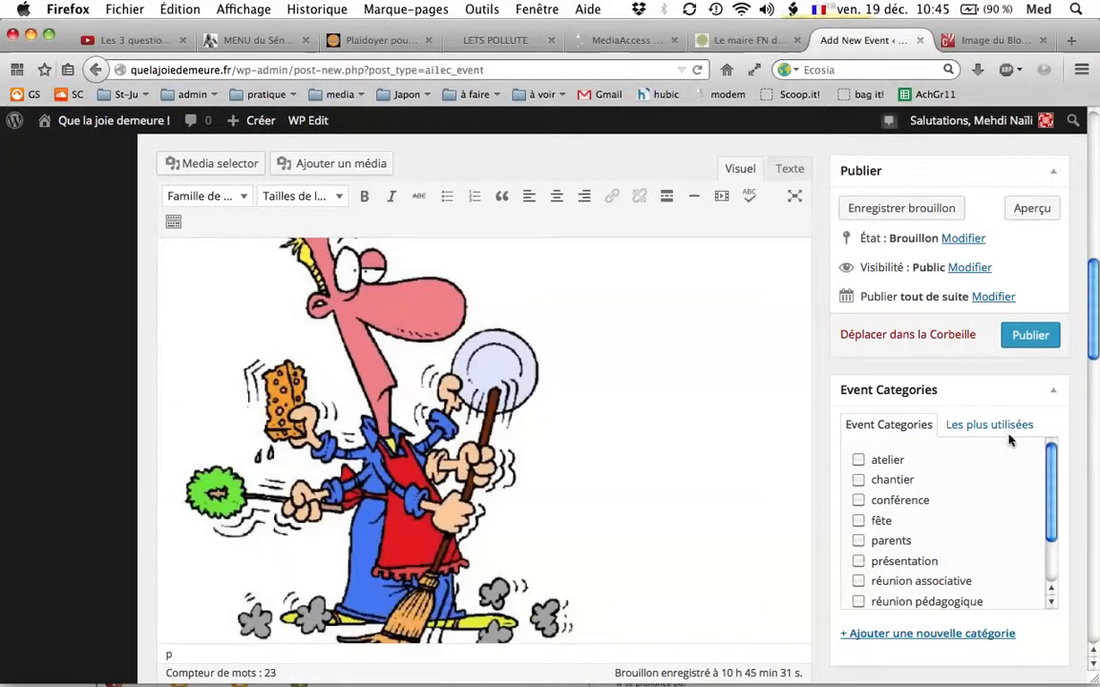
scroll(1007, 439, "down", 2)
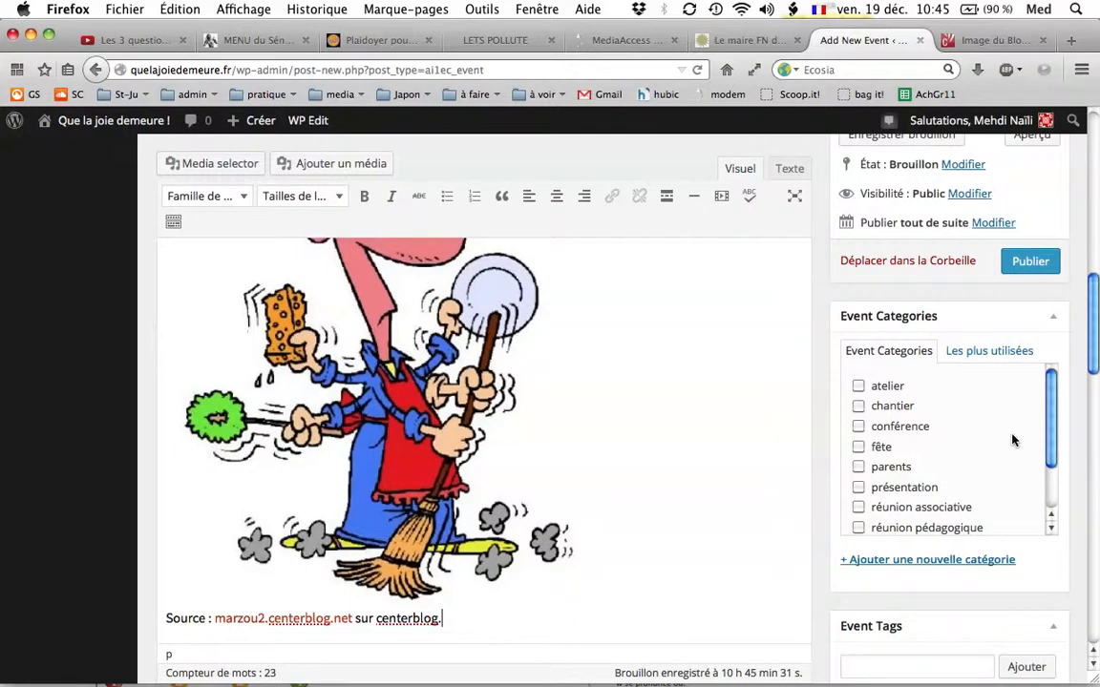
scroll(955, 416, "down", 1)
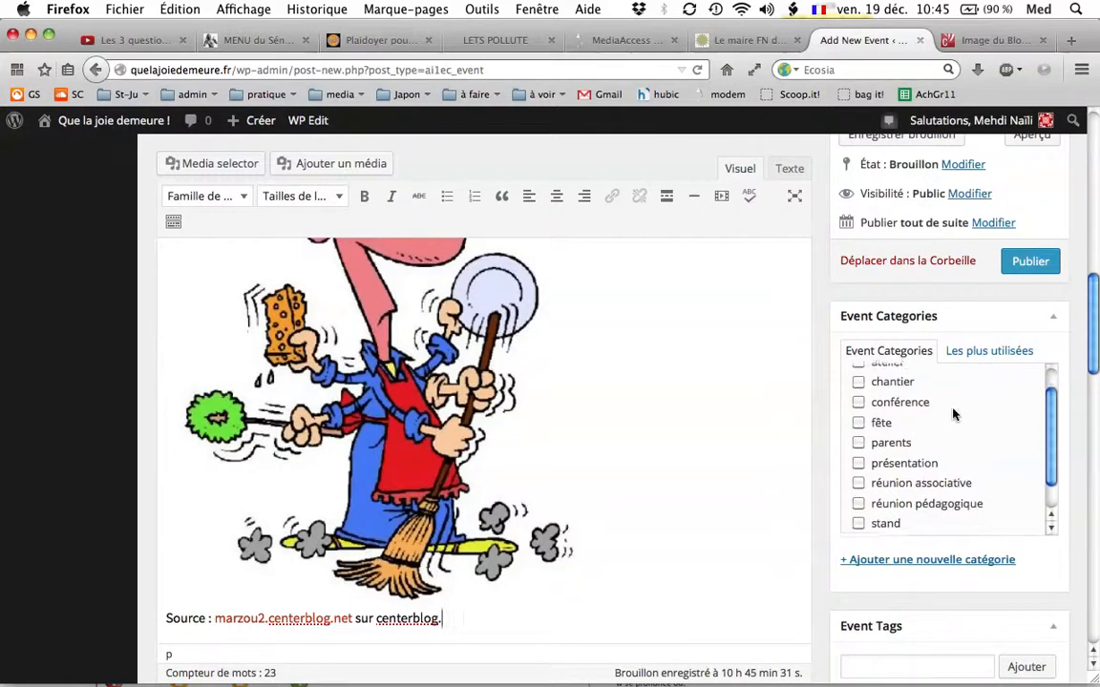
scroll(905, 403, "up", 1)
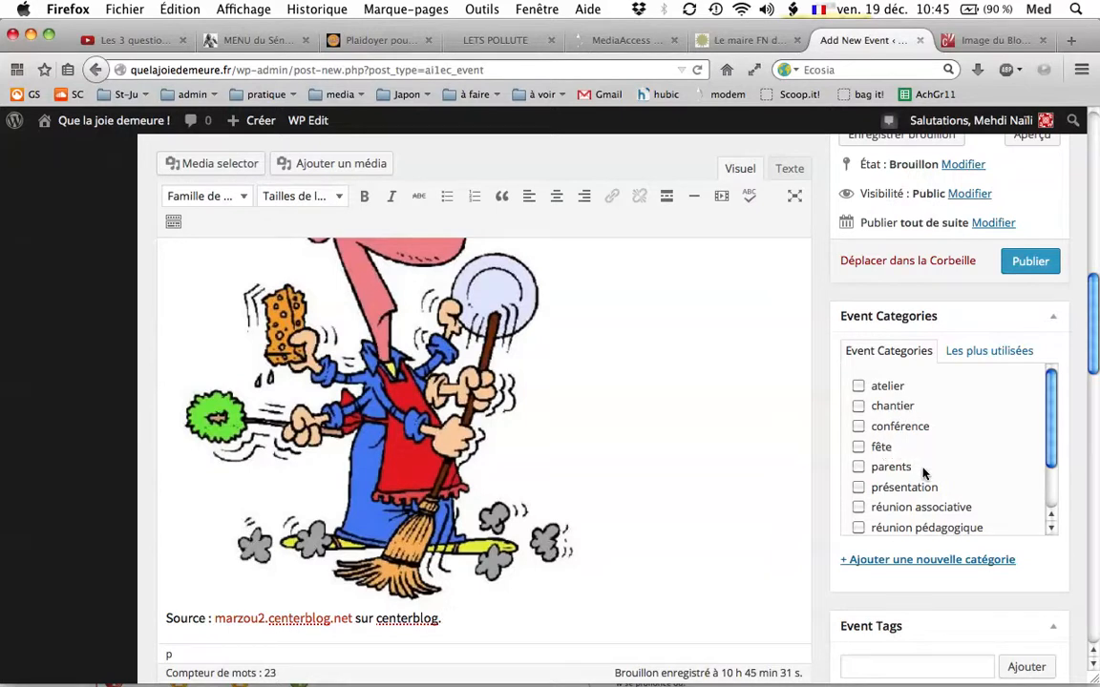
scroll(923, 467, "down", 3)
scroll(923, 475, "up", 3)
left_click(858, 407)
left_click(859, 405)
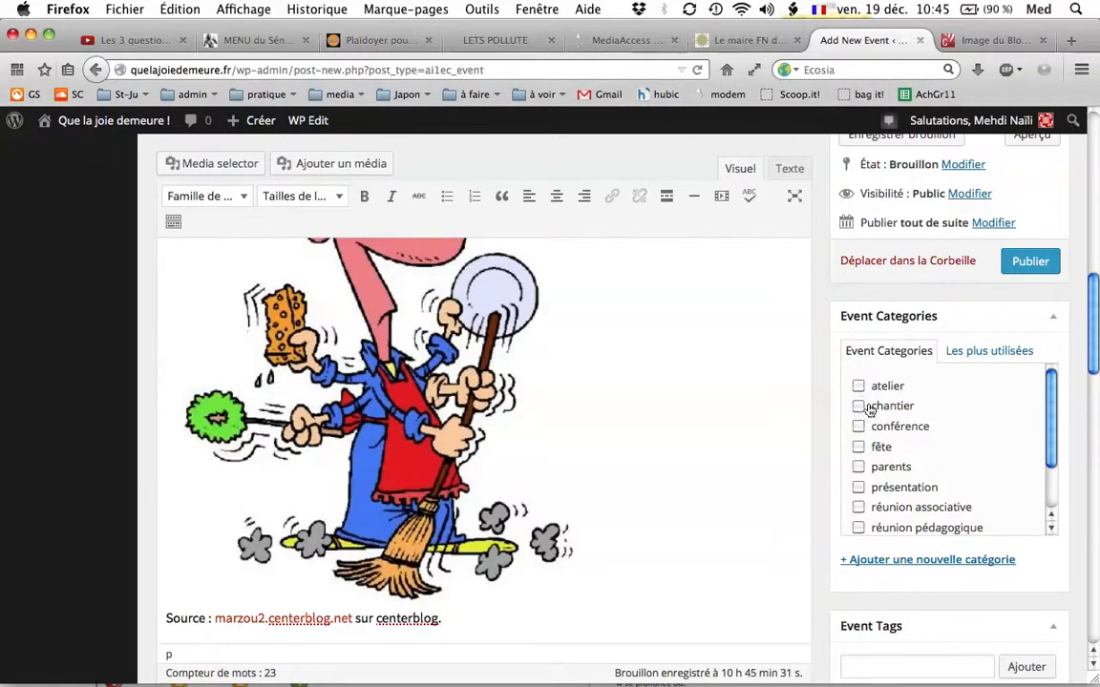
Add a new event category named "ménage" without a parent category and assign it to the event.
left_click(868, 564)
type("ménage")
scroll(888, 515, "down", 3)
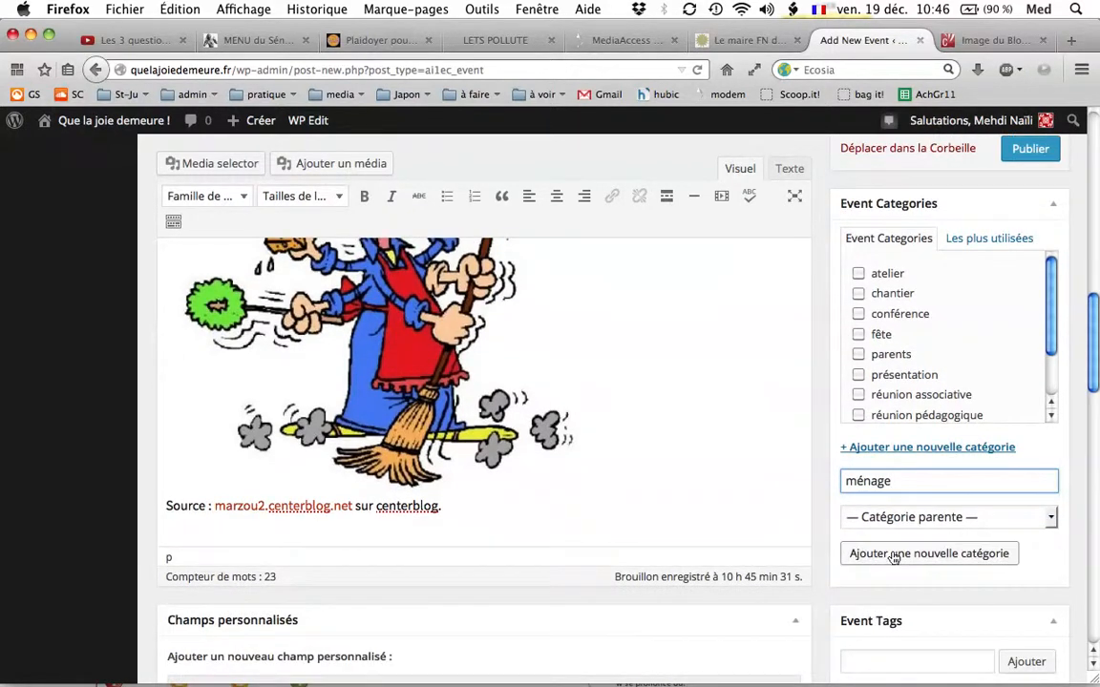
left_click(894, 557)
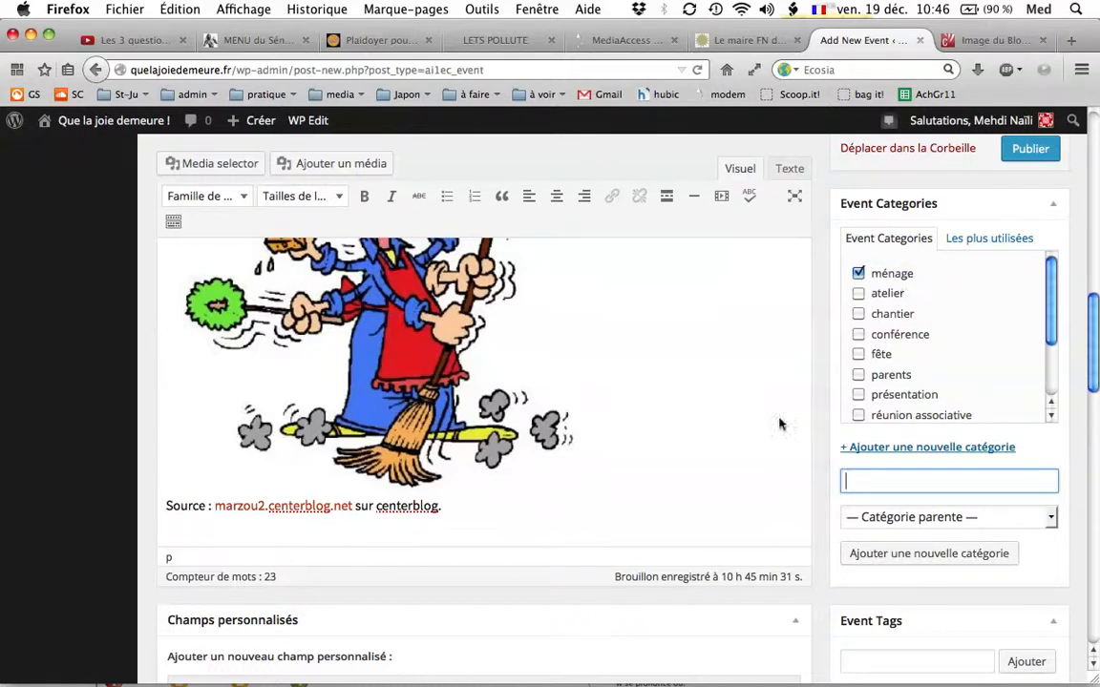
Publish the "Ménage à l'école !" event on the site.
scroll(697, 459, "down", 5)
scroll(697, 461, "up", 6)
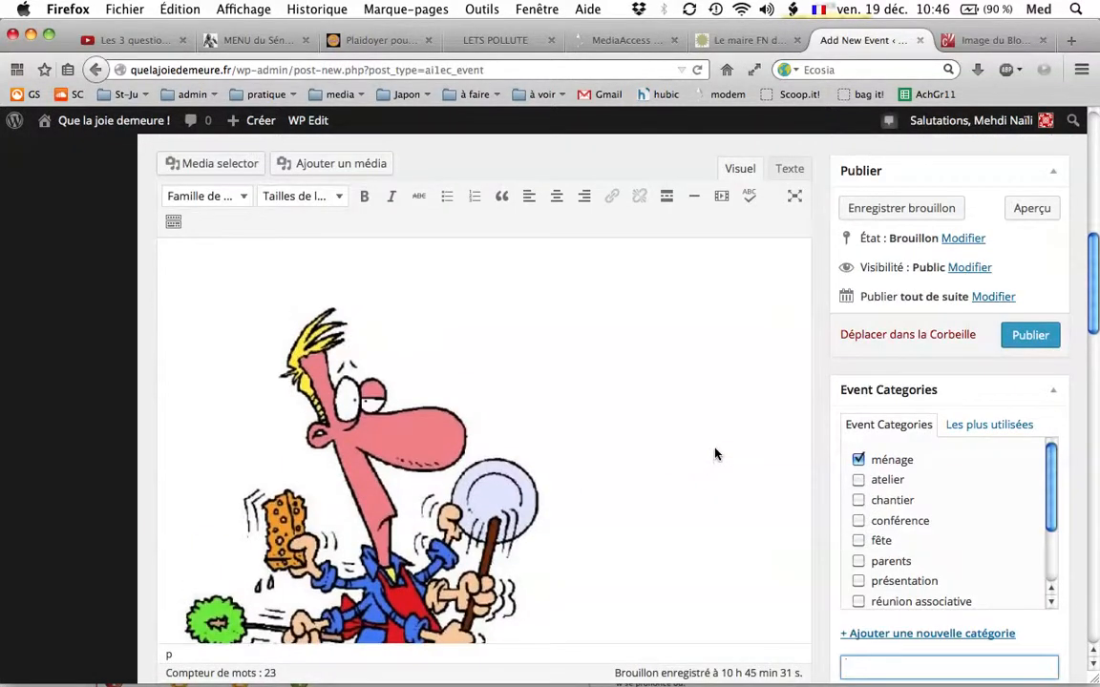
left_click(1036, 336)
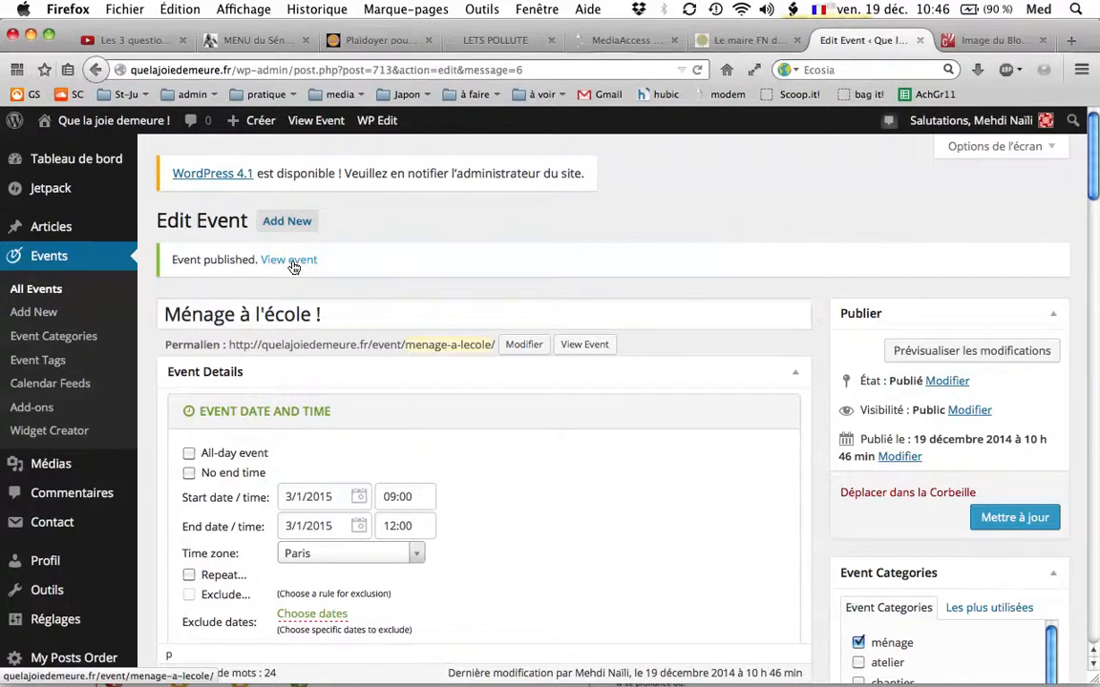
Open the public page of the published event and close the browser tab holding the cartoon image source.
left_click(293, 267)
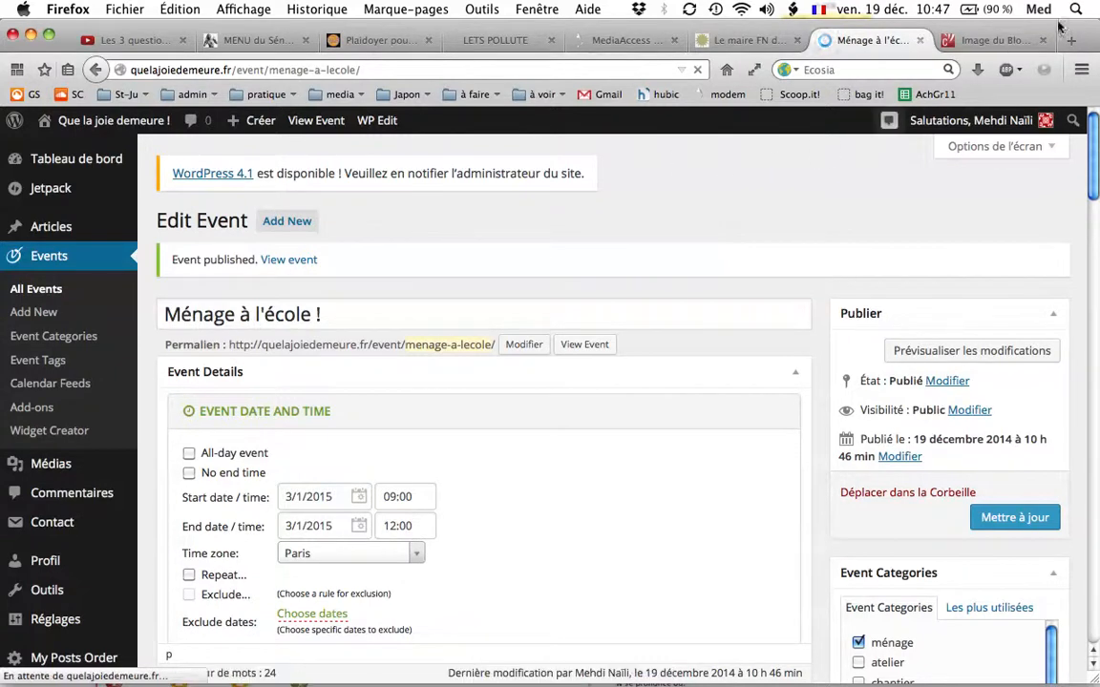
middle_click(942, 36)
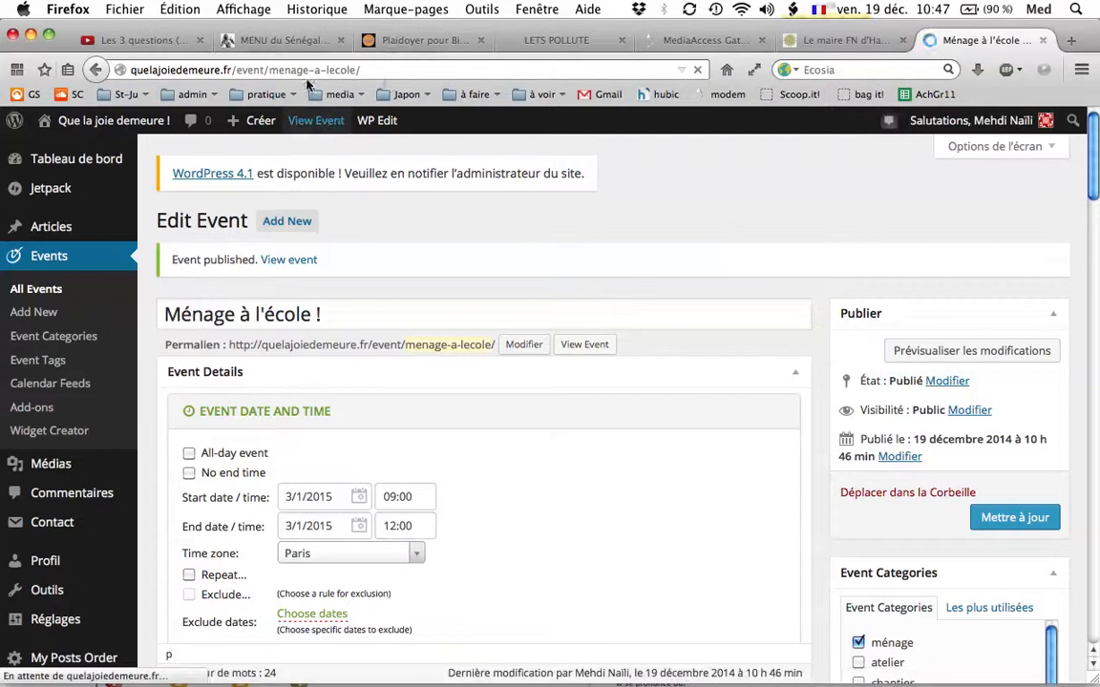
scroll(599, 330, "down", 5)
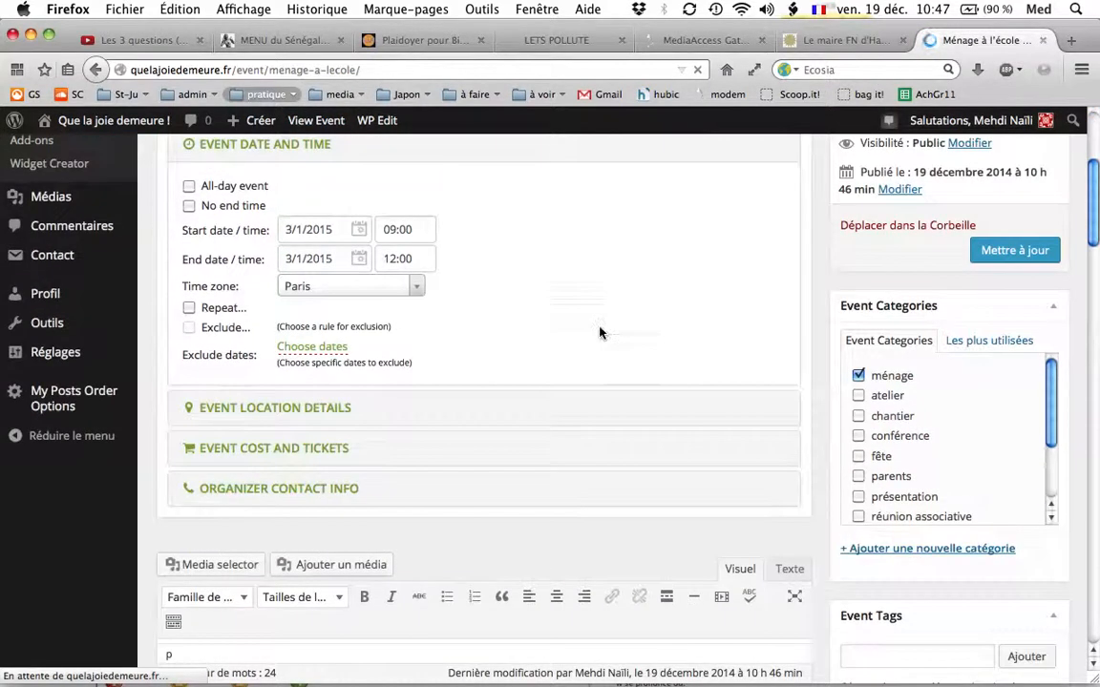
scroll(600, 332, "up", 5)
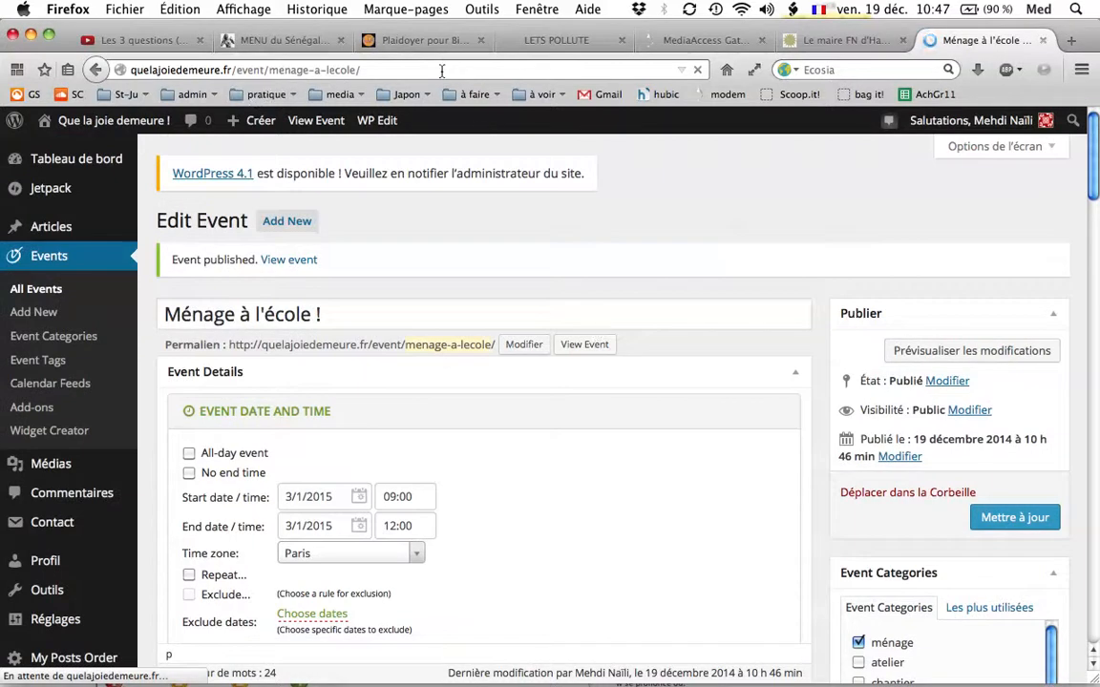
left_click(442, 70)
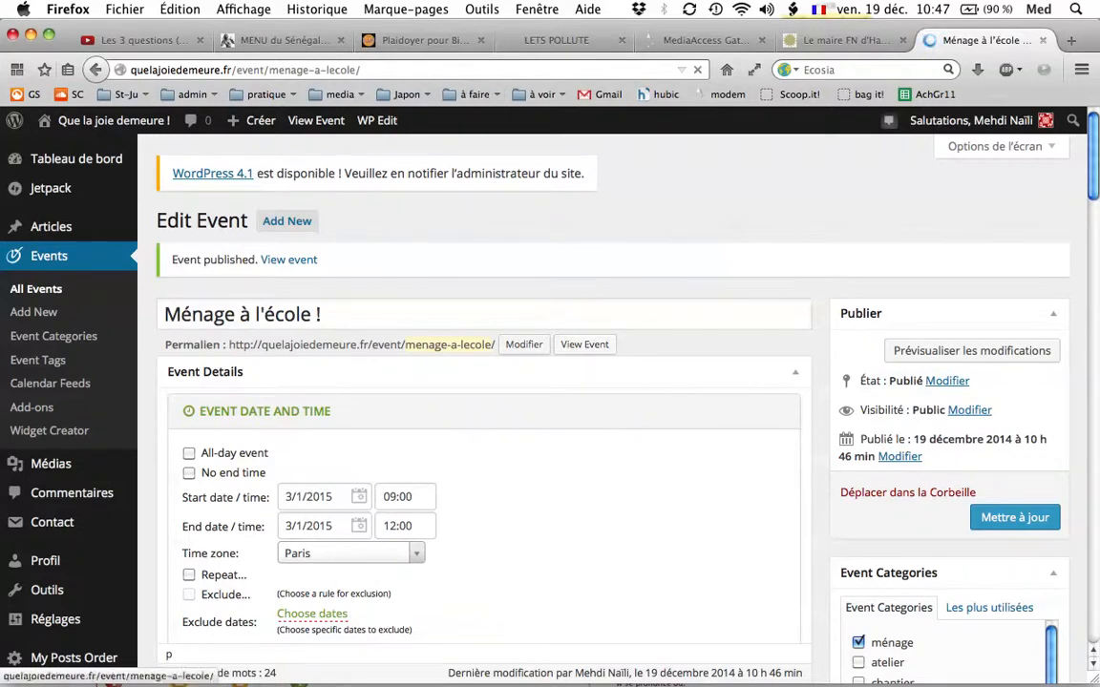
mouse_move(238, 669)
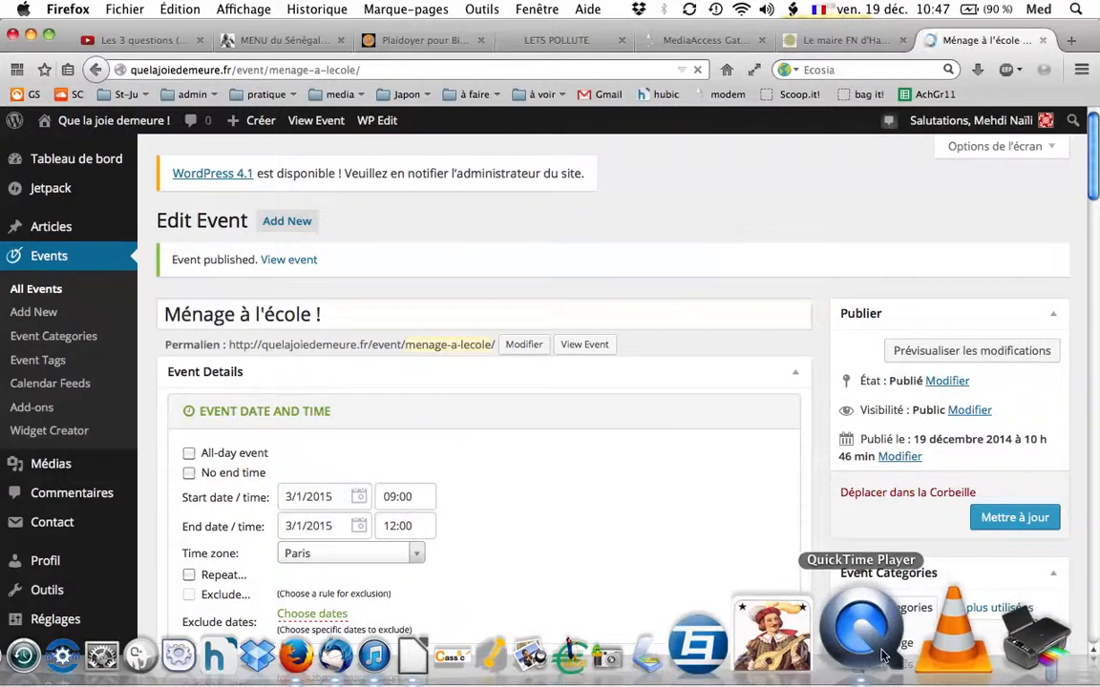
left_click(884, 657)
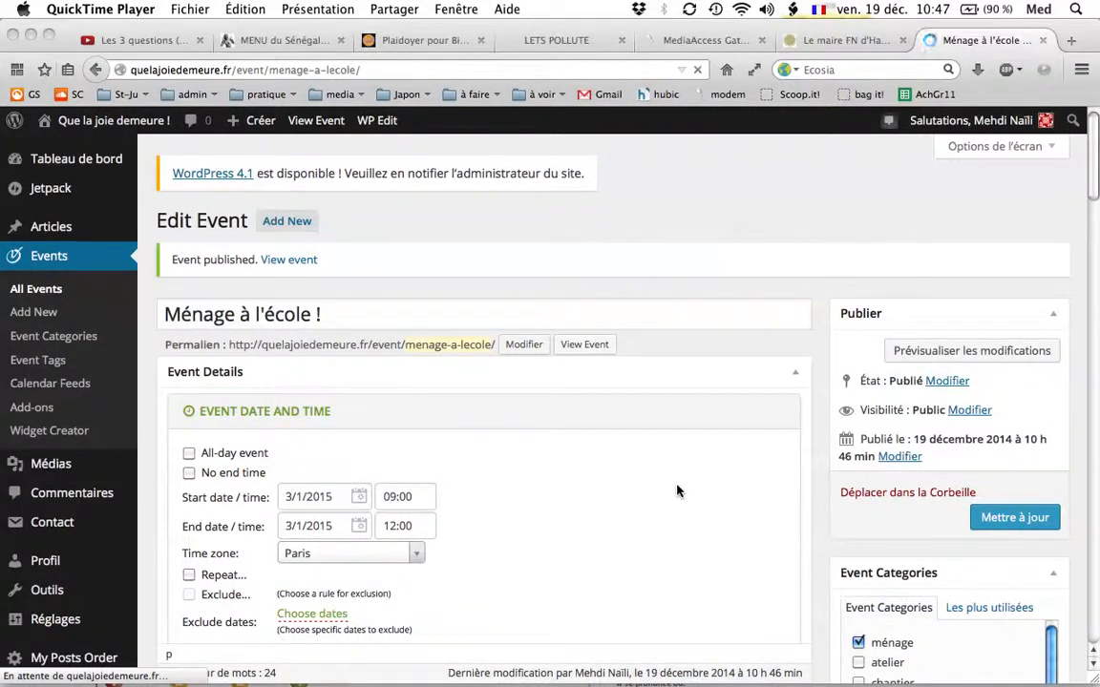
mouse_move(1, 1)
left_click(194, 202)
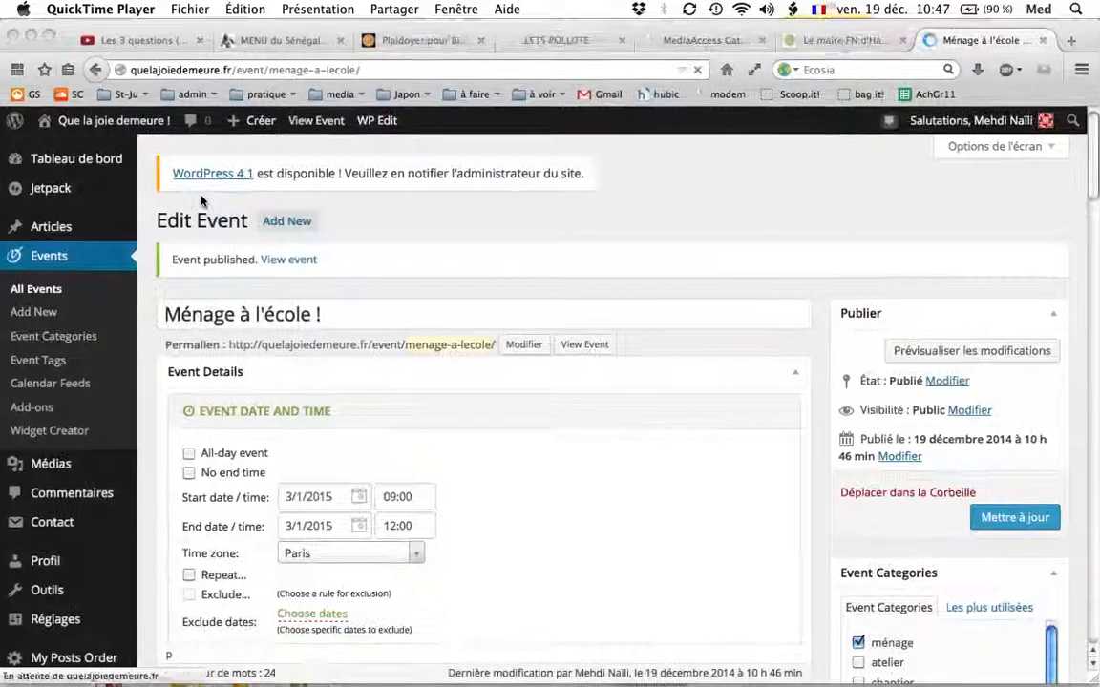
mouse_move(832, 676)
left_click(876, 649)
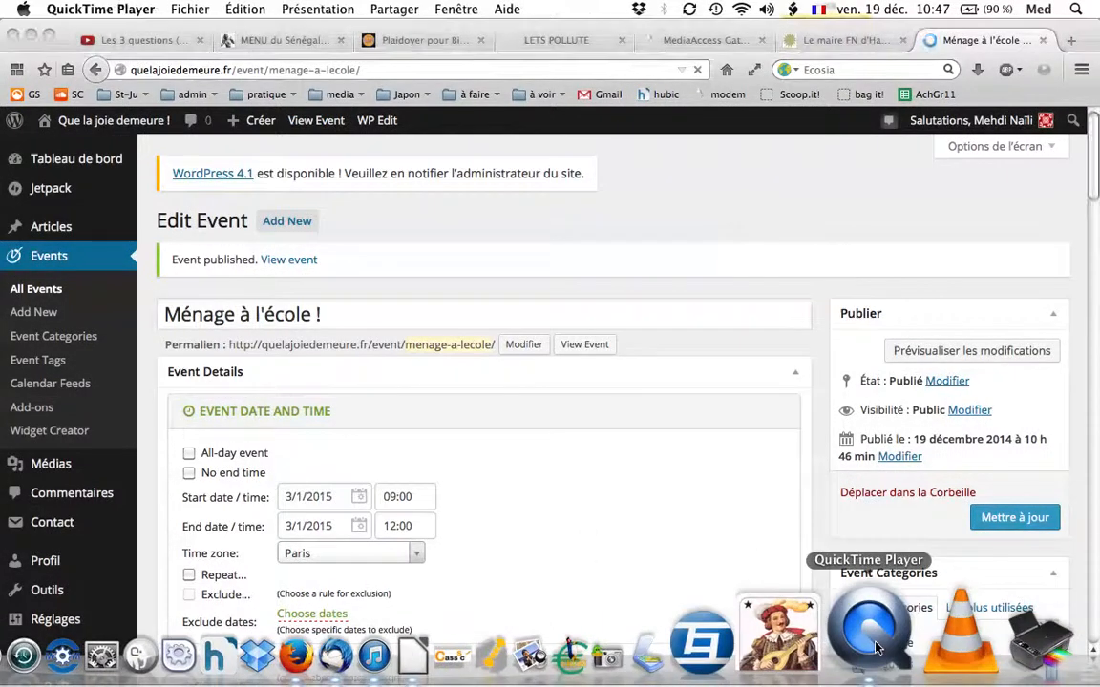
right_click(876, 649)
mouse_move(921, 513)
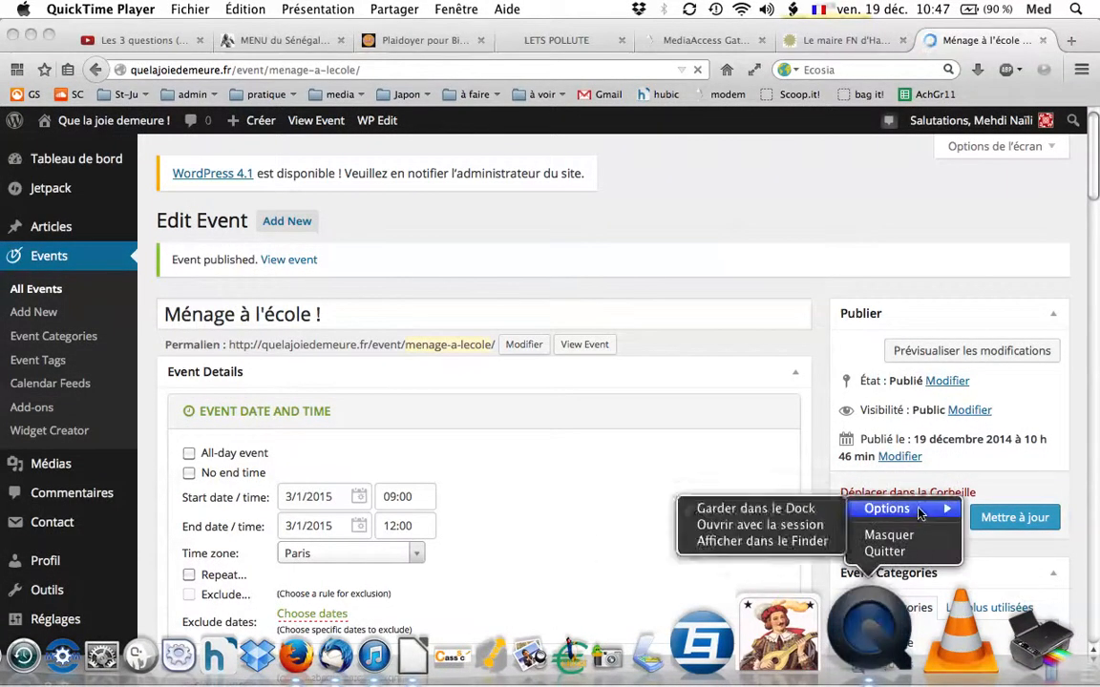
left_click(561, 8)
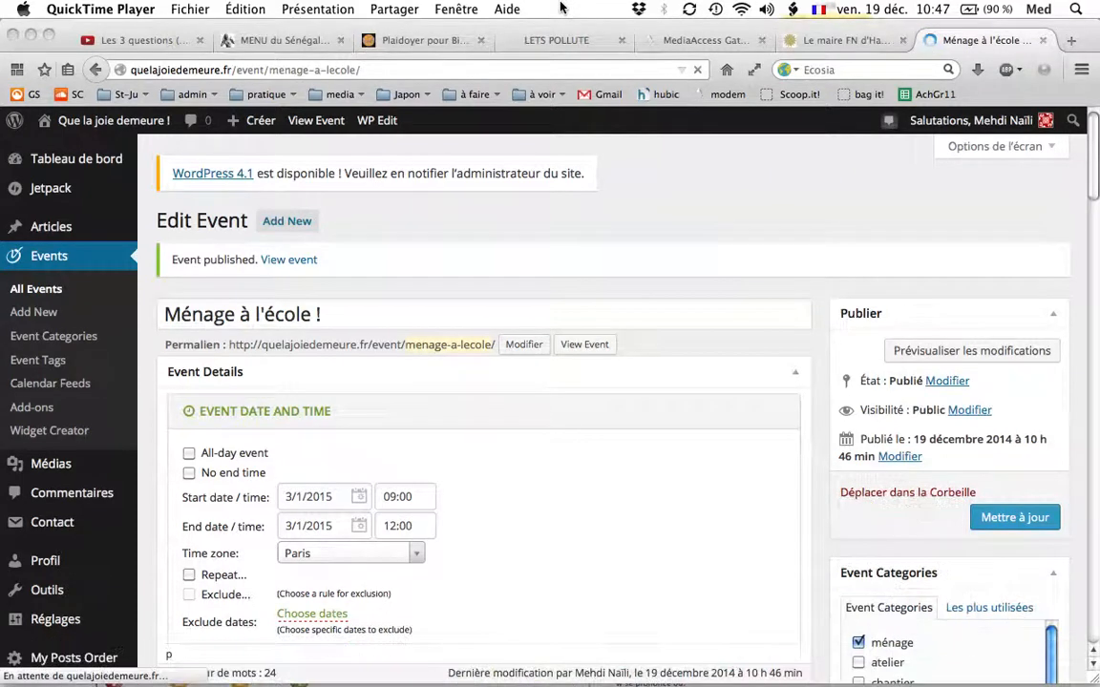
left_click(103, 9)
mouse_move(232, 7)
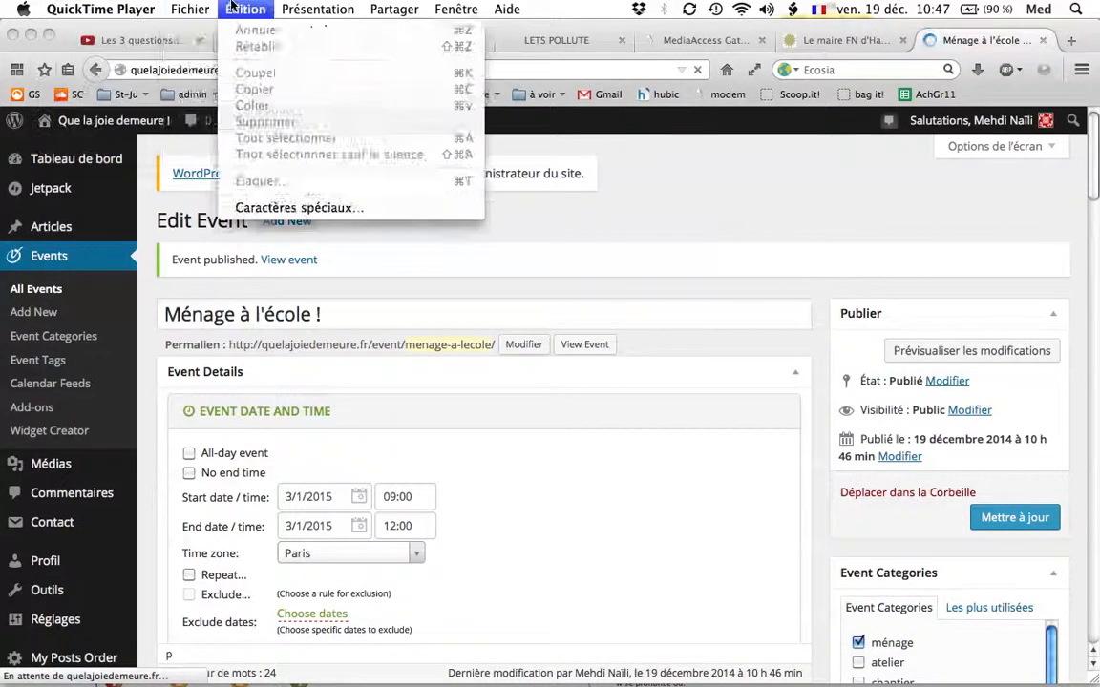
mouse_move(198, 9)
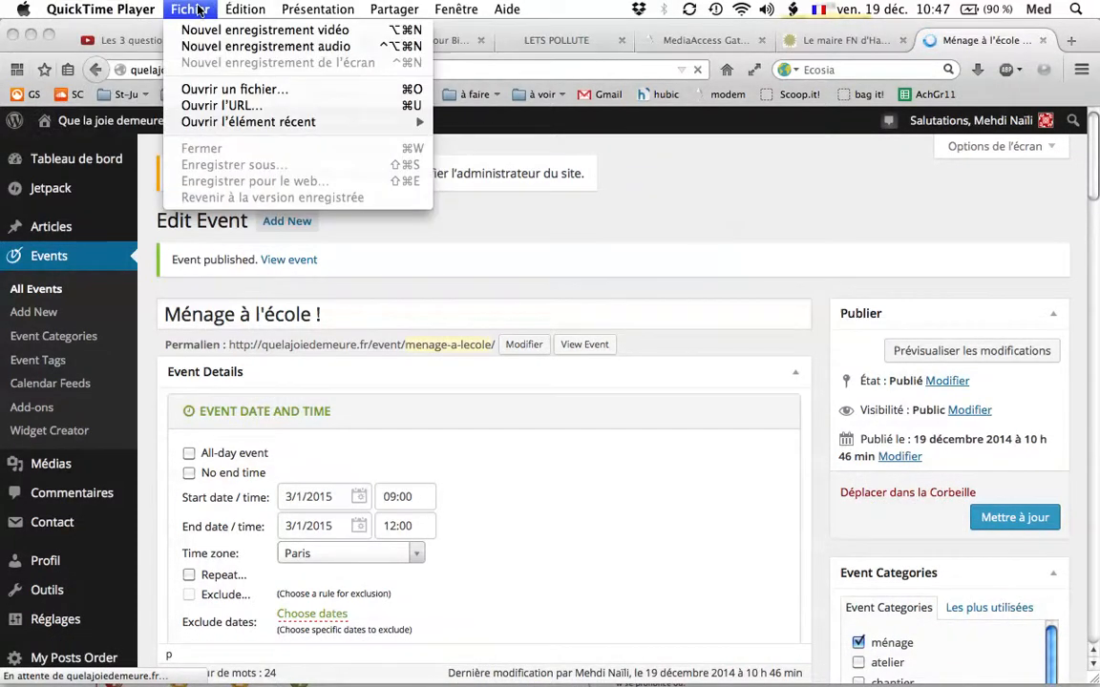
left_click(246, 9)
key("F3")
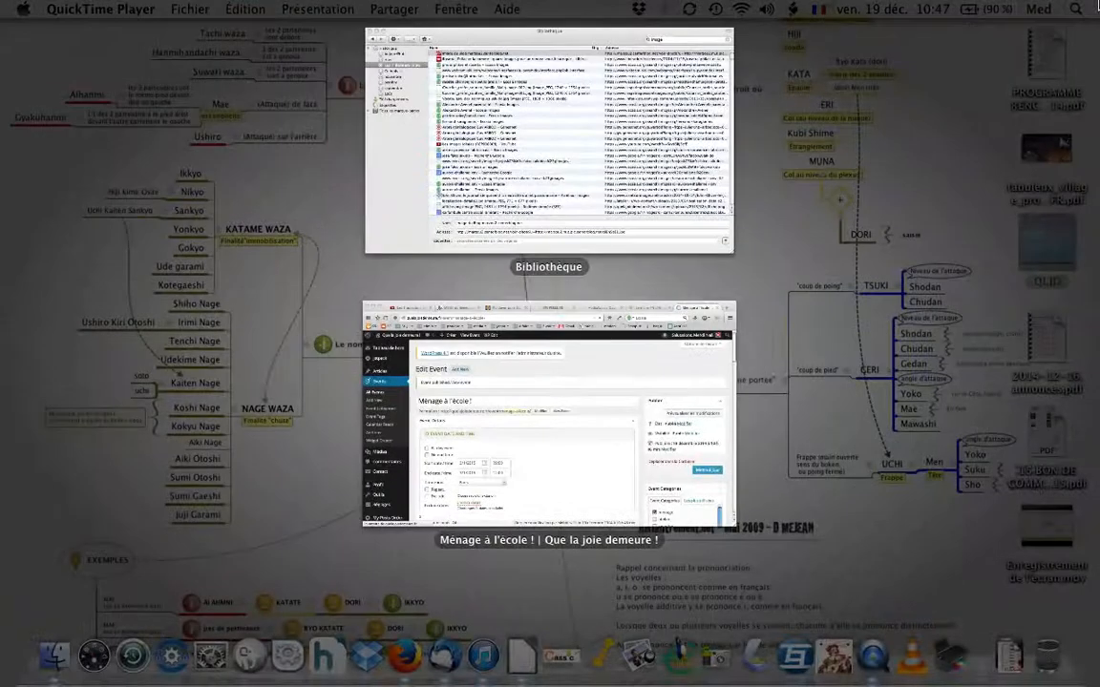
left_click(508, 104)
left_click(76, 28)
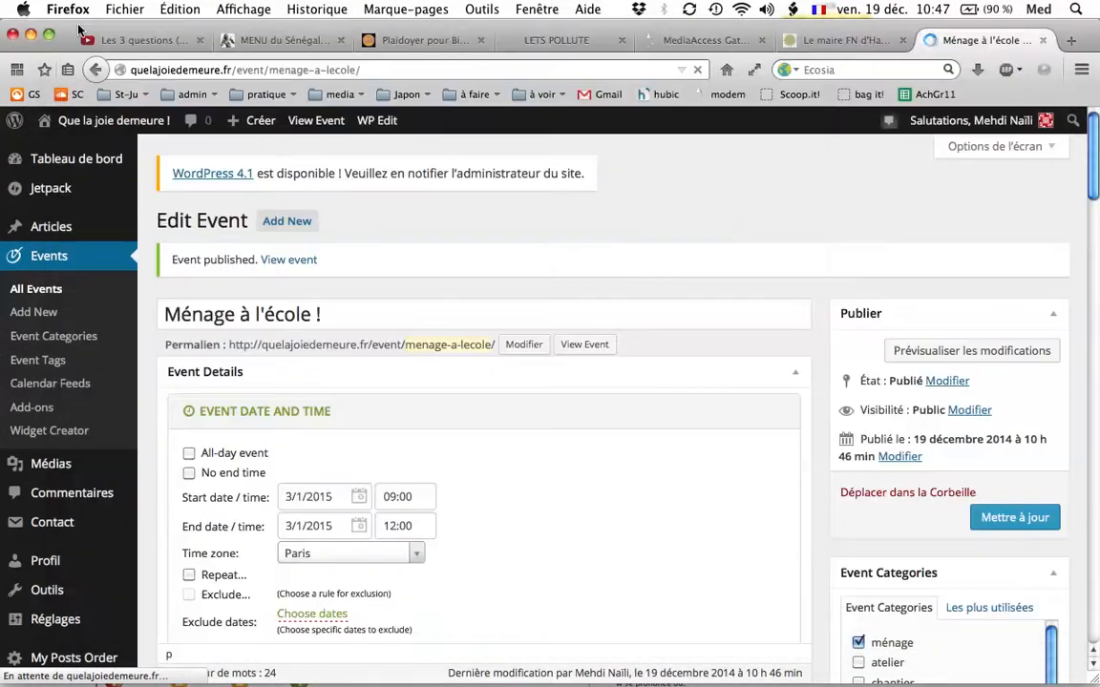
Examine the published event page, checking its date, venue, cost, category, description and image.
mouse_move(689, 682)
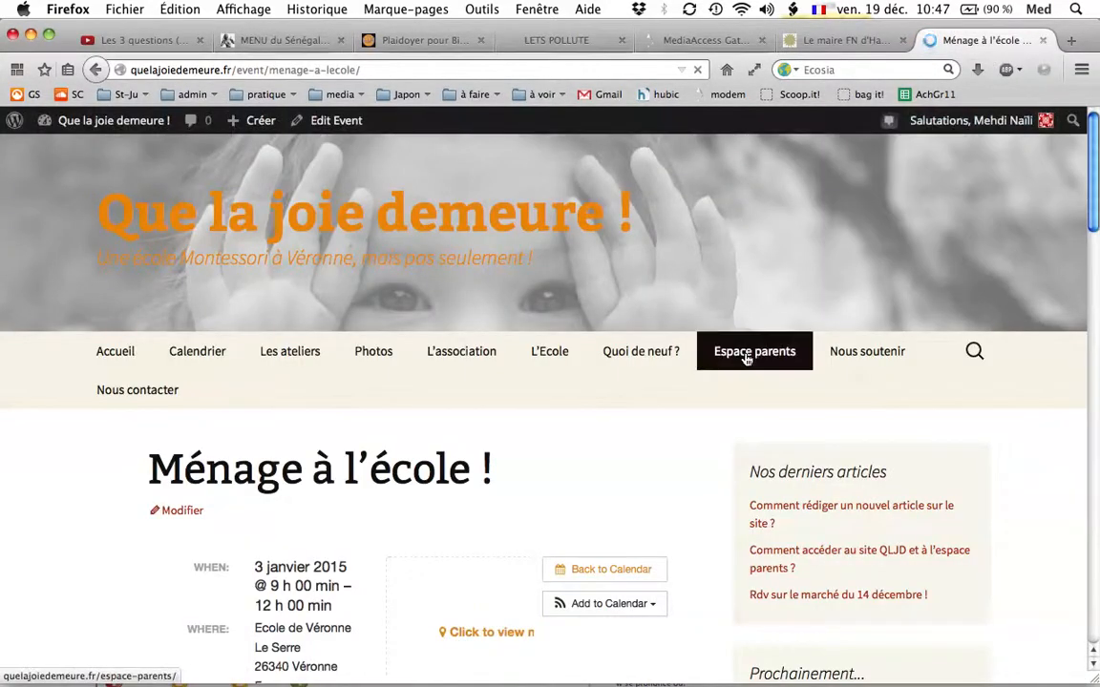
scroll(292, 399, "down", 4)
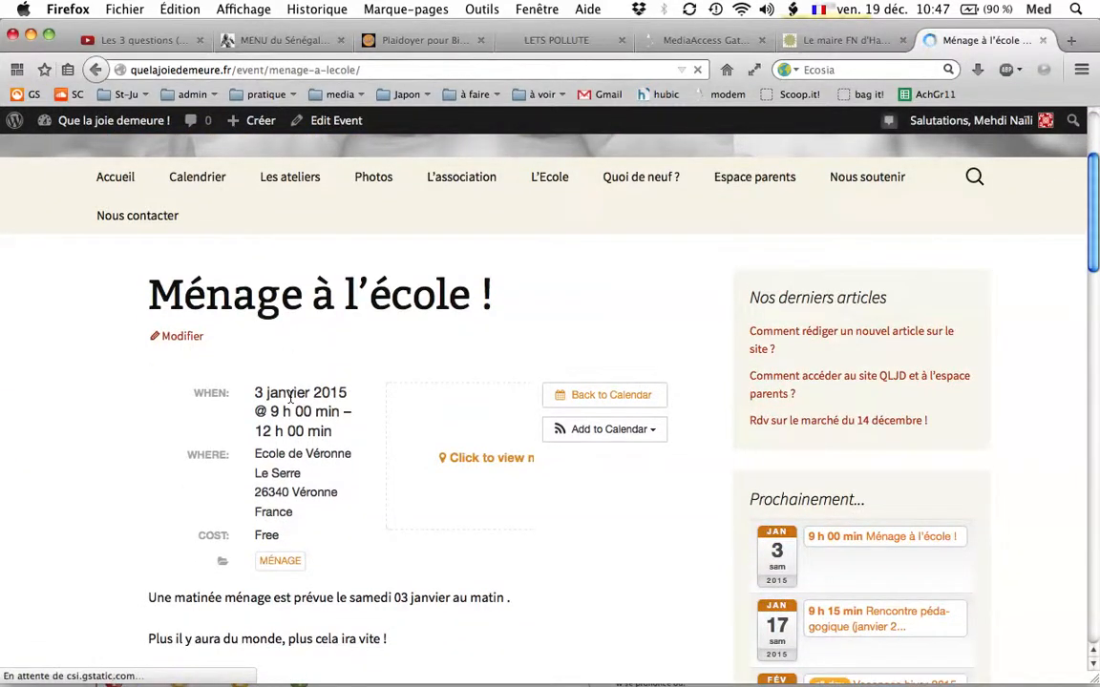
scroll(291, 399, "down", 1)
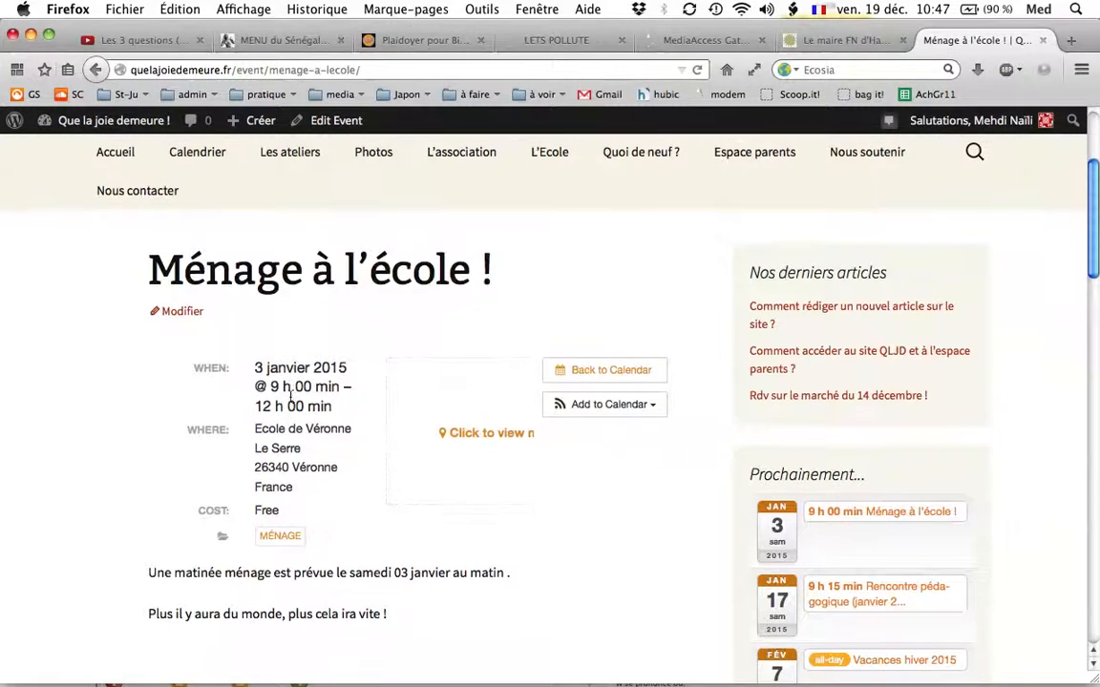
scroll(467, 278, "down", 3)
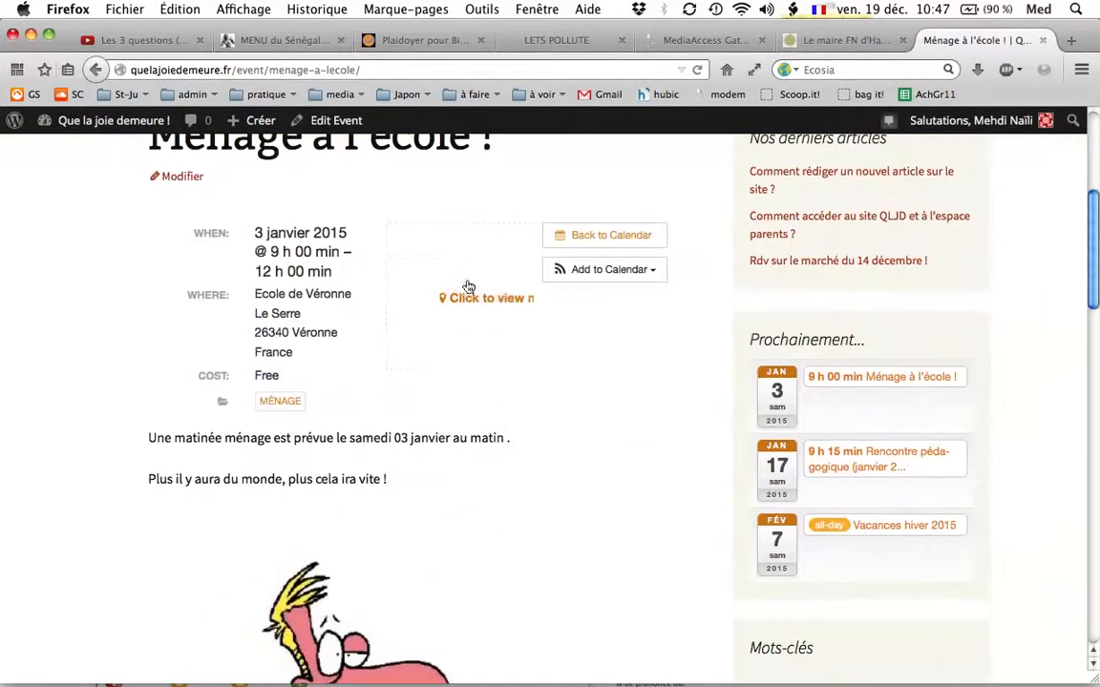